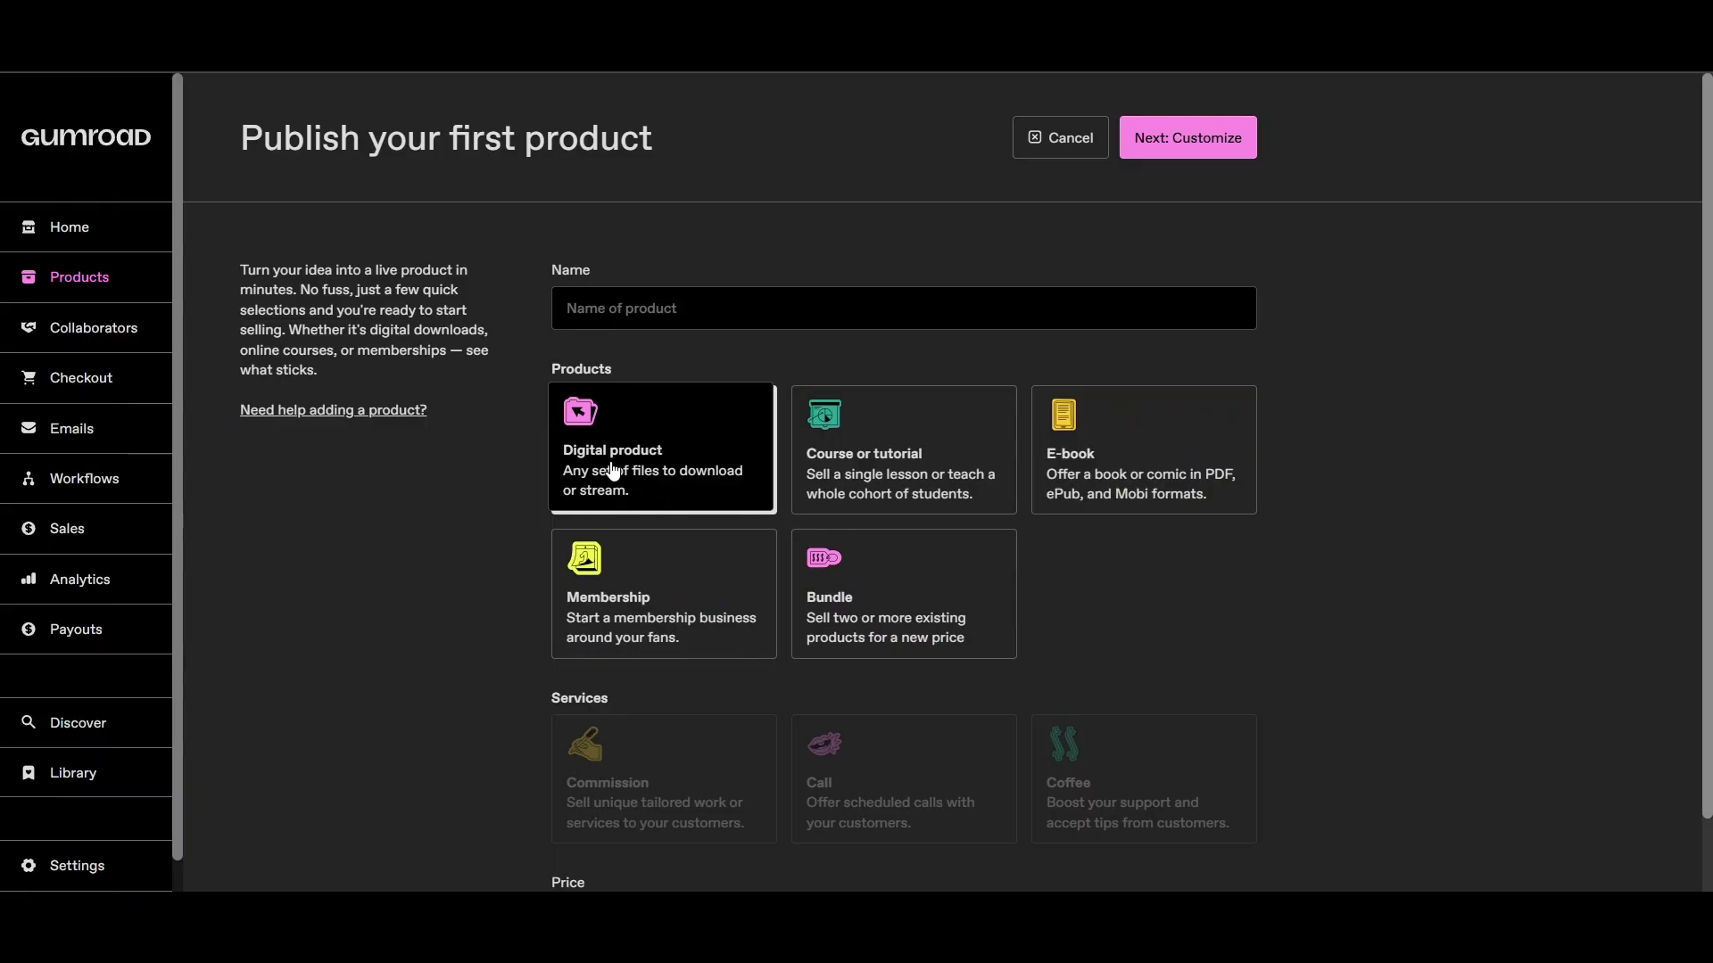
scroll(588, 482, down, 1)
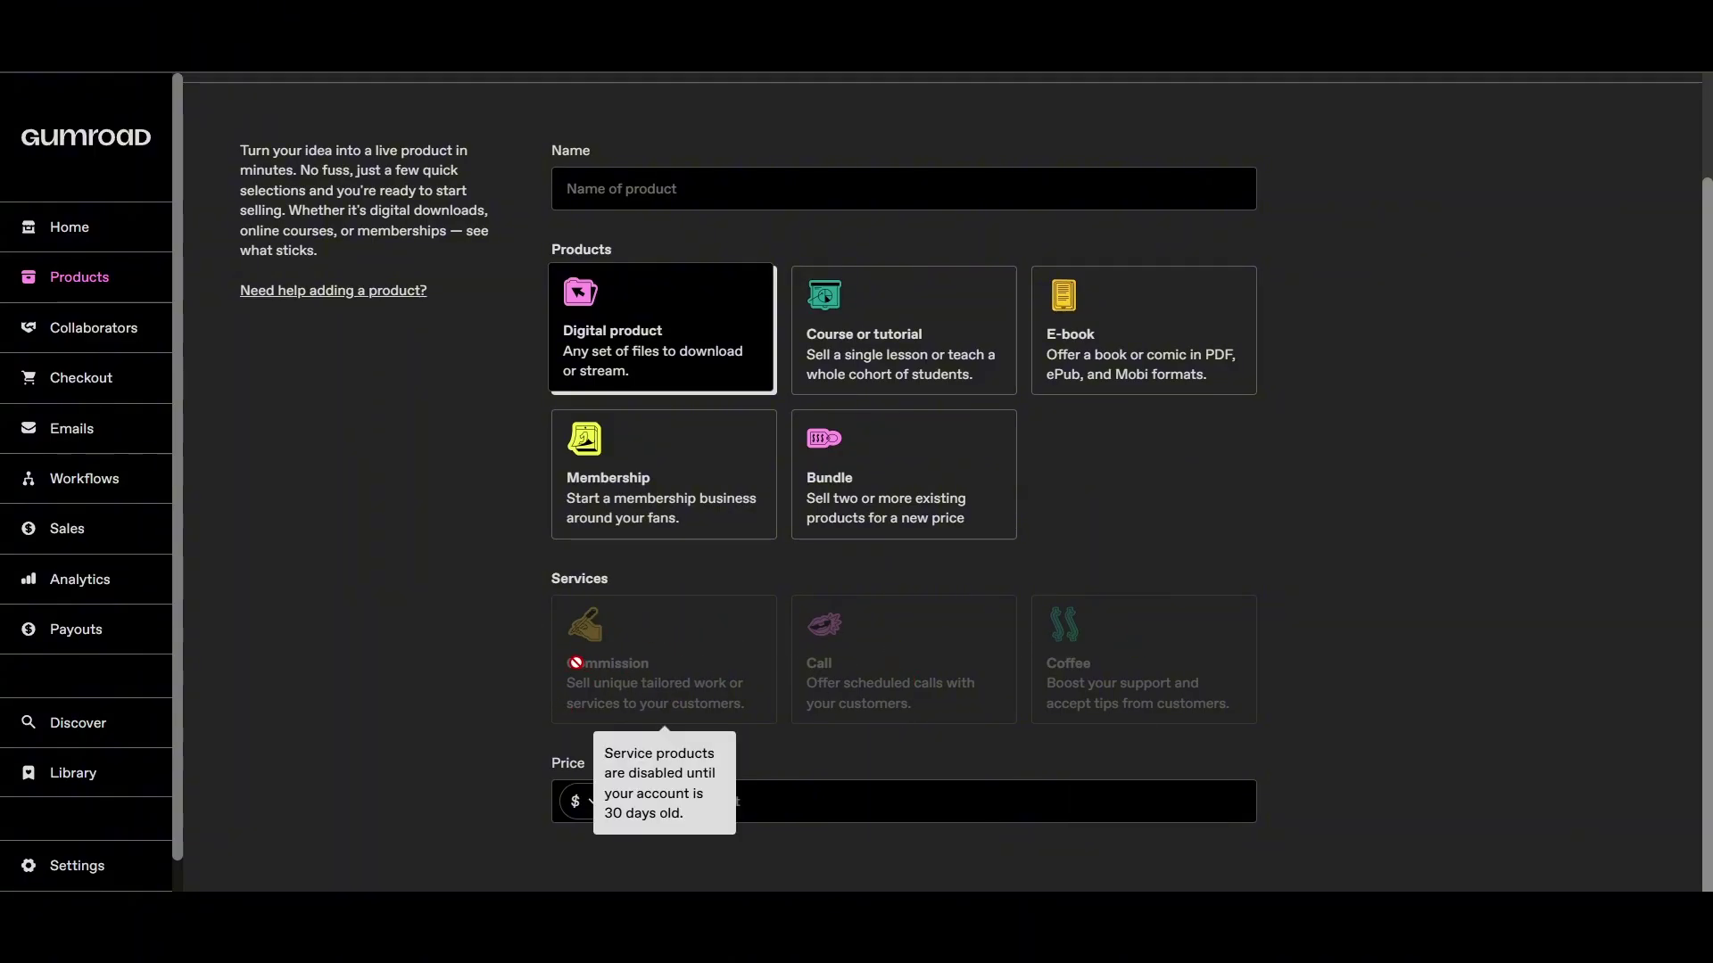
Keep Digital product as the type and name the product 'Art'
click(612, 802)
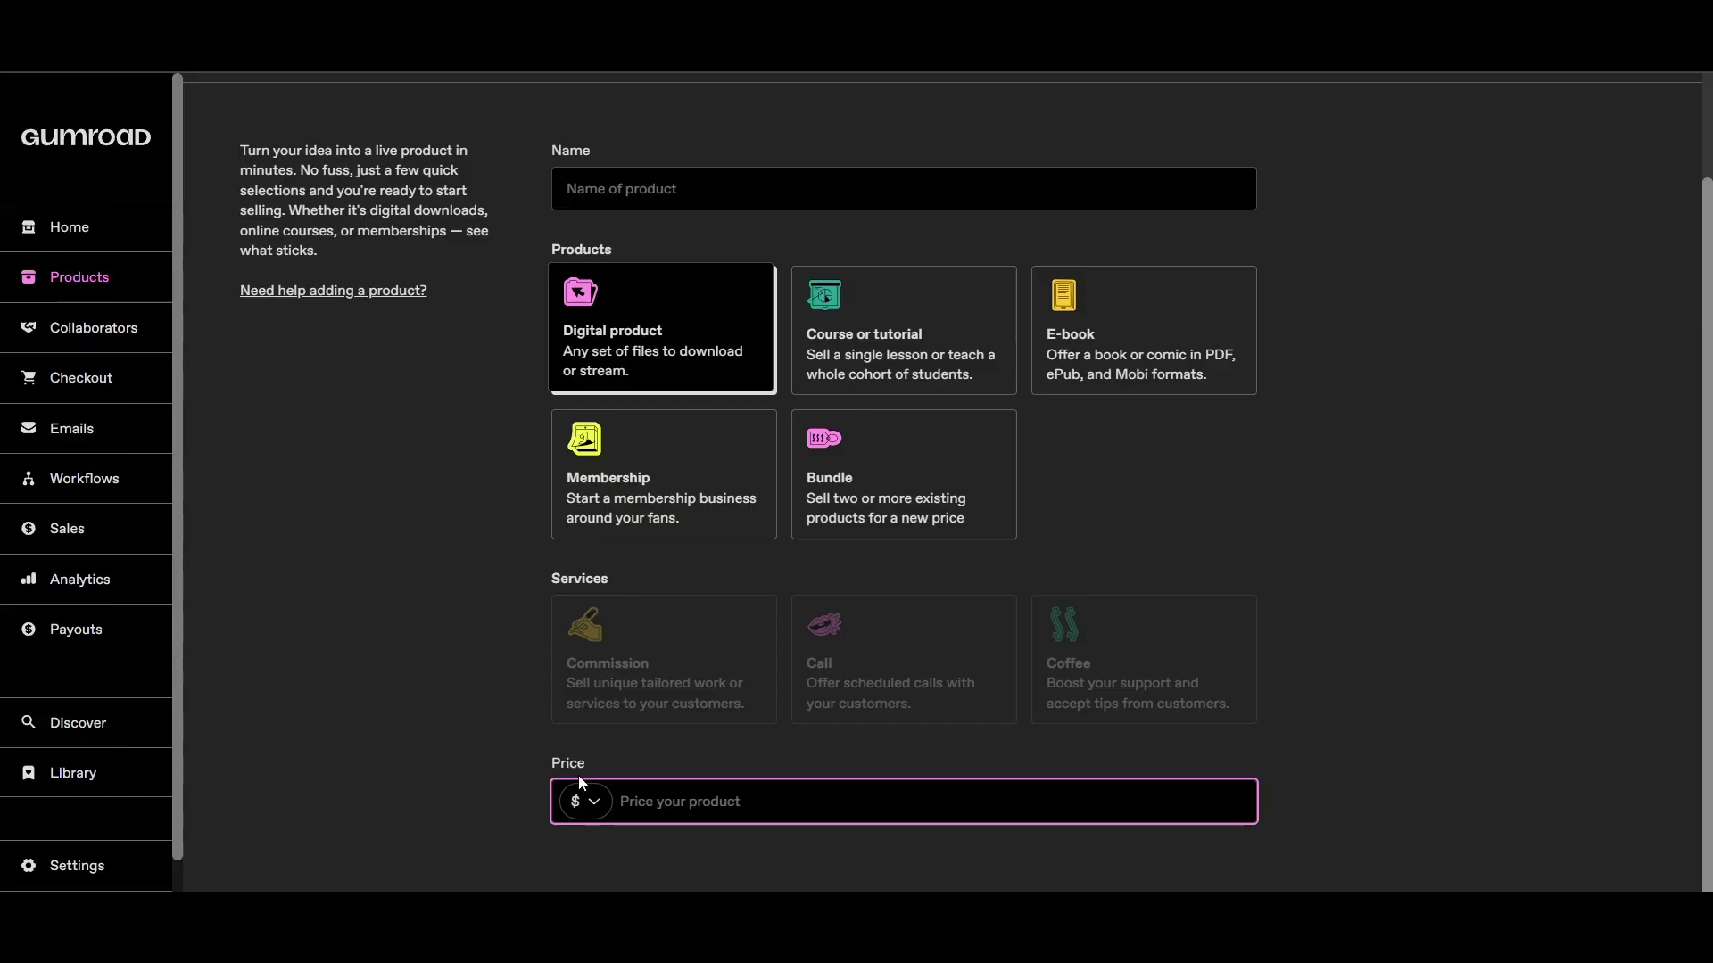
click(614, 359)
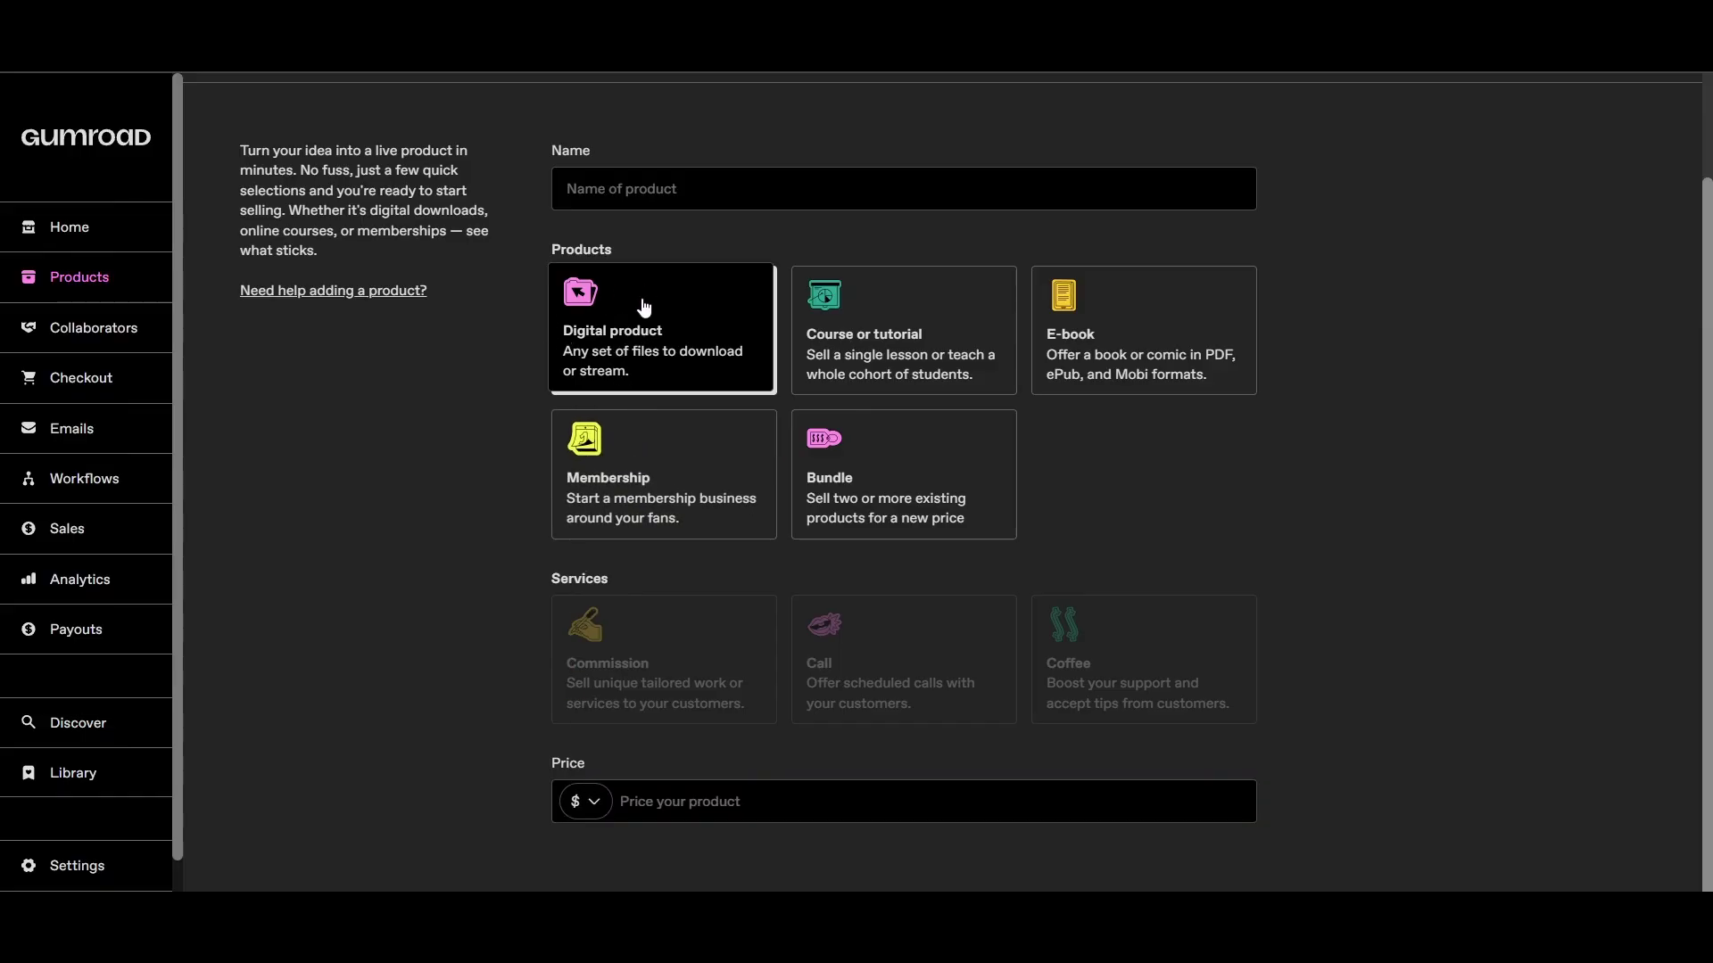
scroll(638, 319, up, 2)
click(643, 319)
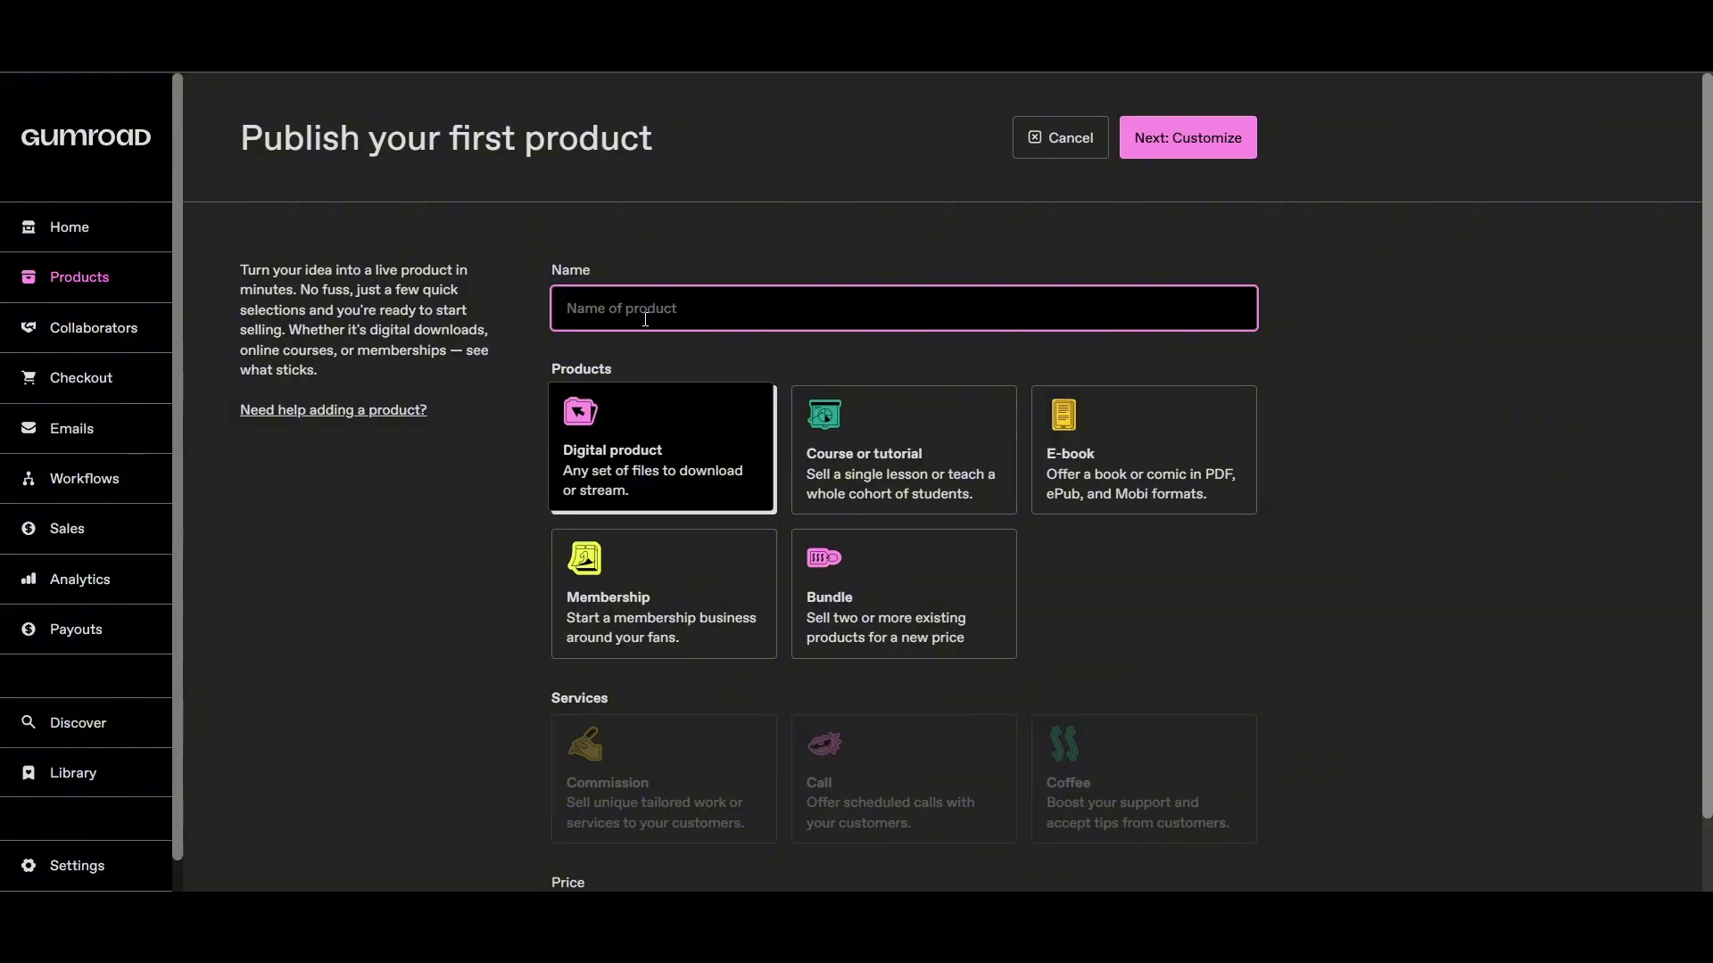
text(Art)
scroll(611, 390, down, 2)
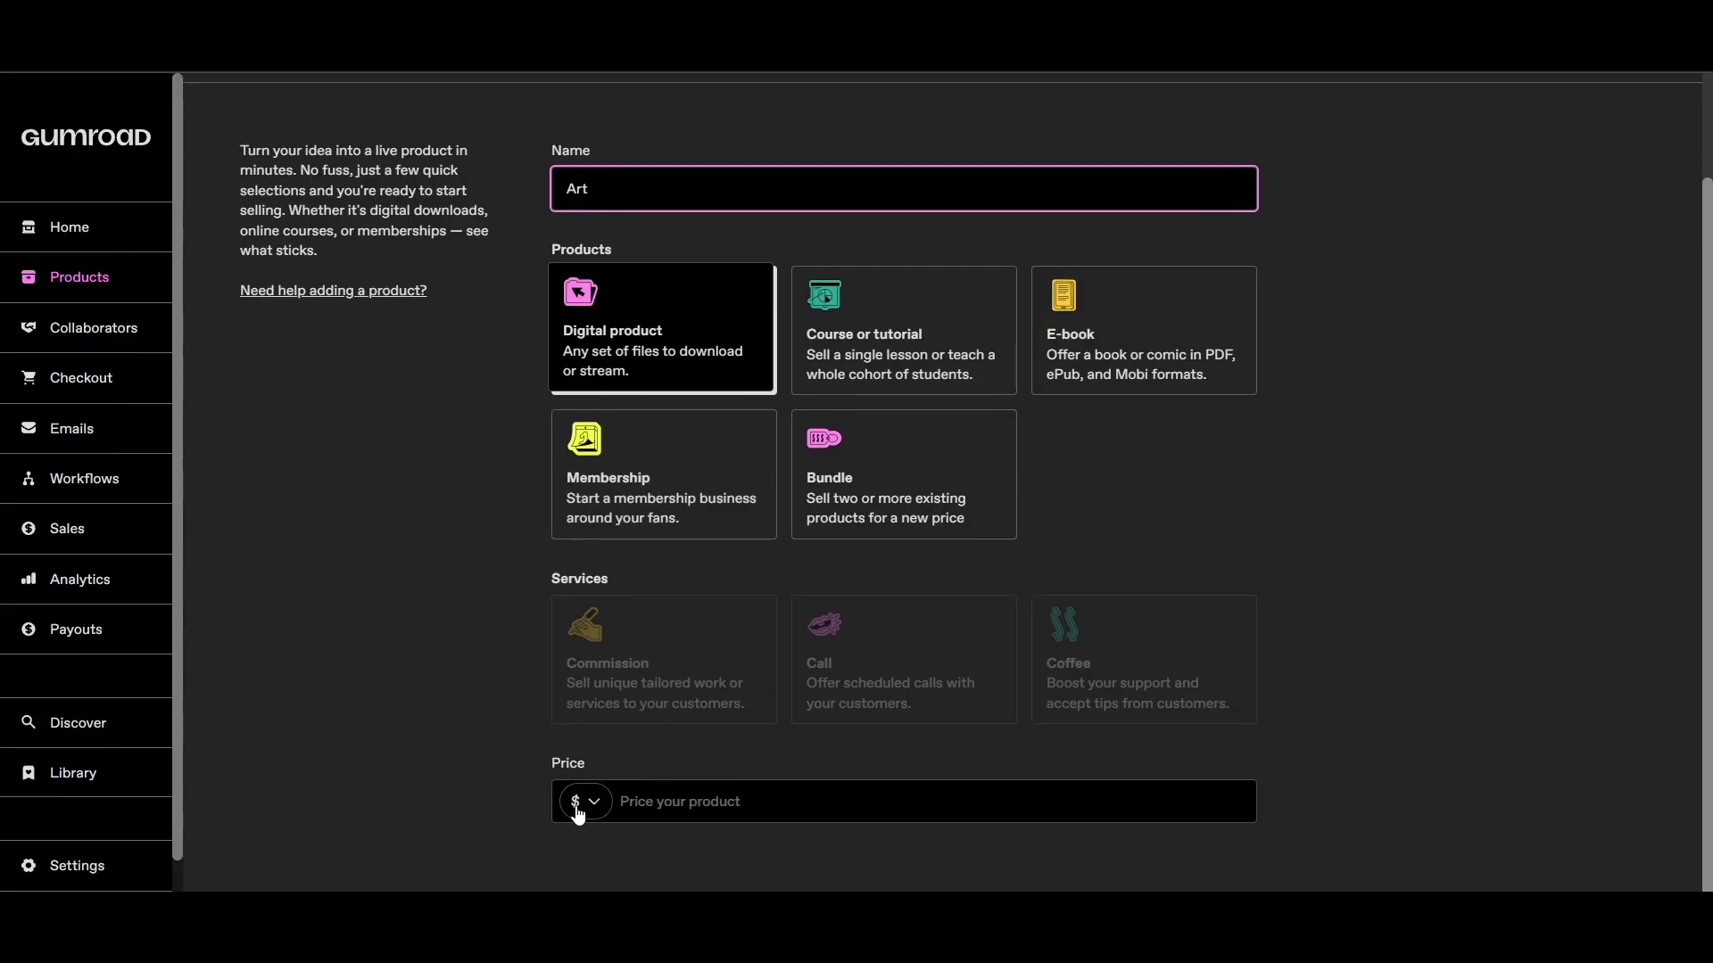
Keep US Dollars as the currency and price the product at 99.9
click(577, 807)
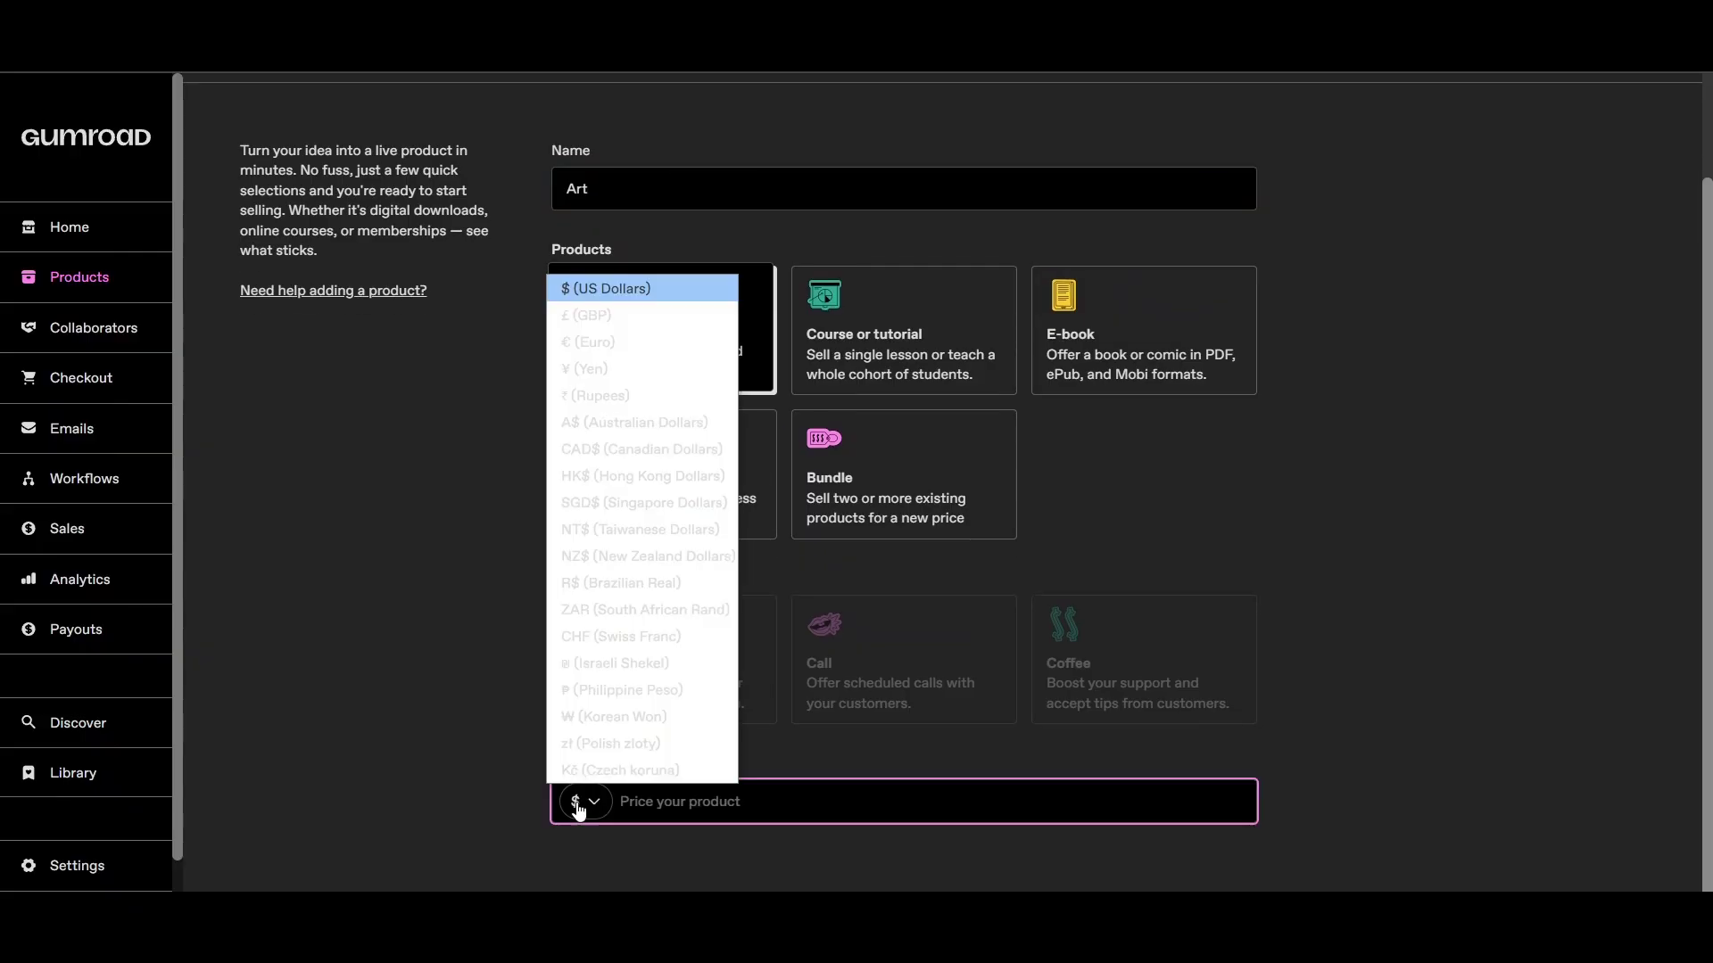
click(580, 291)
click(784, 807)
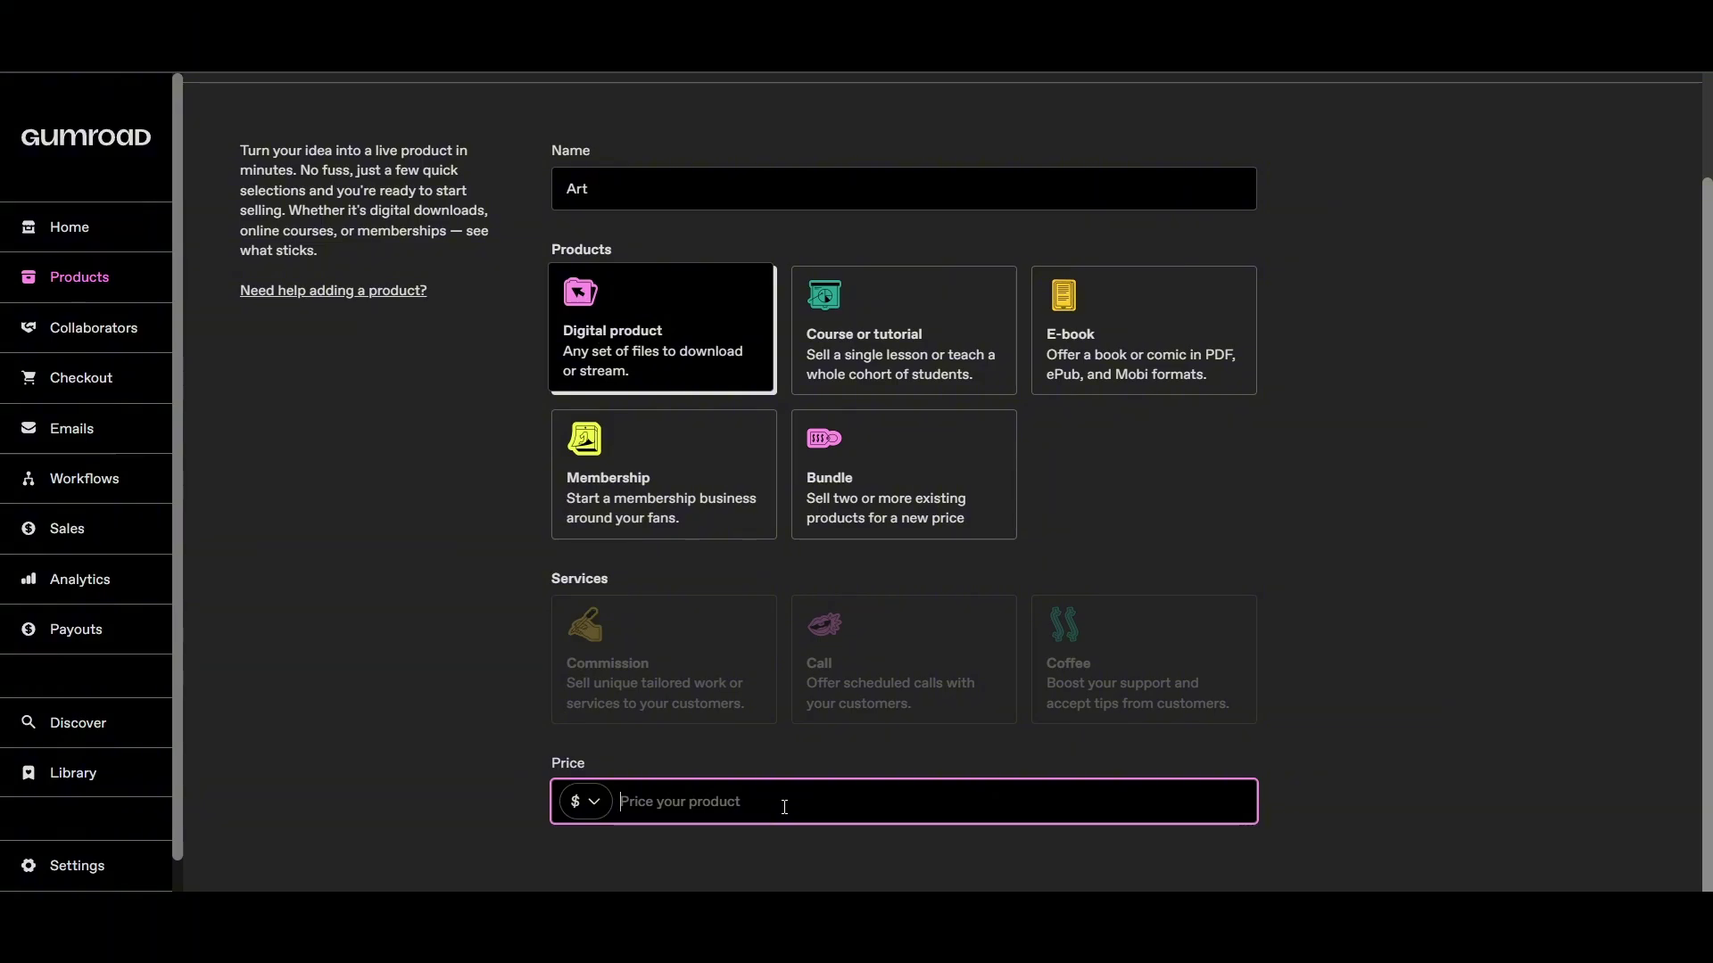
text(99.9)
click(482, 733)
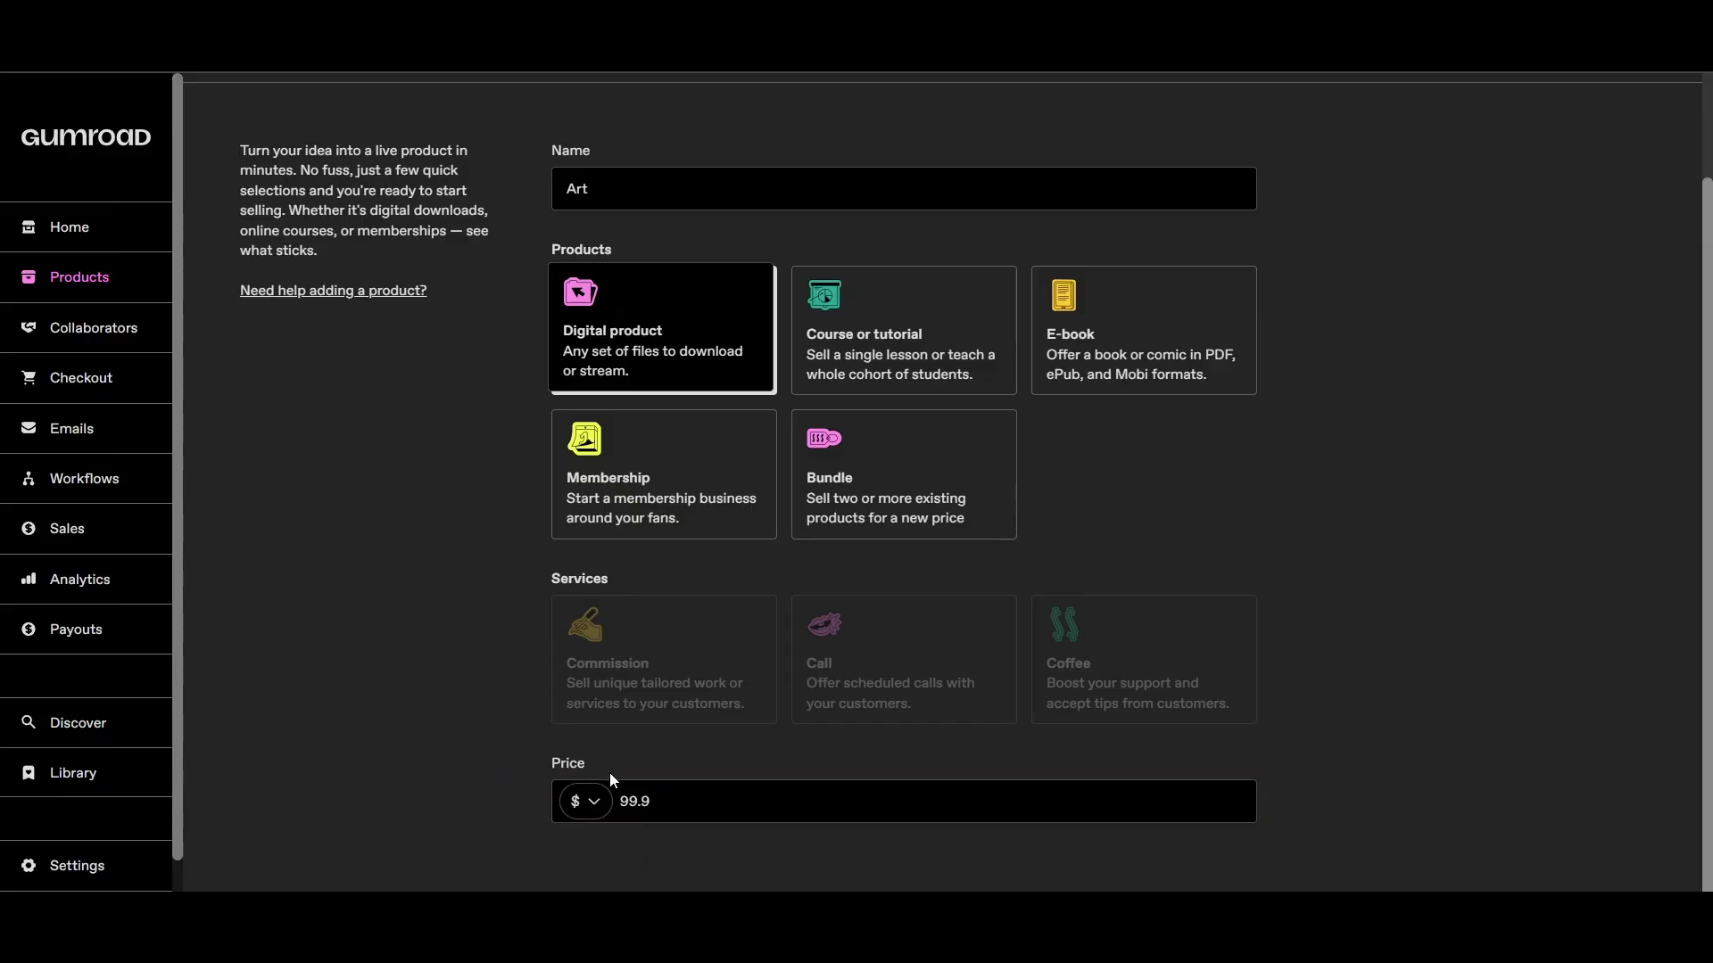
scroll(602, 512, up, 2)
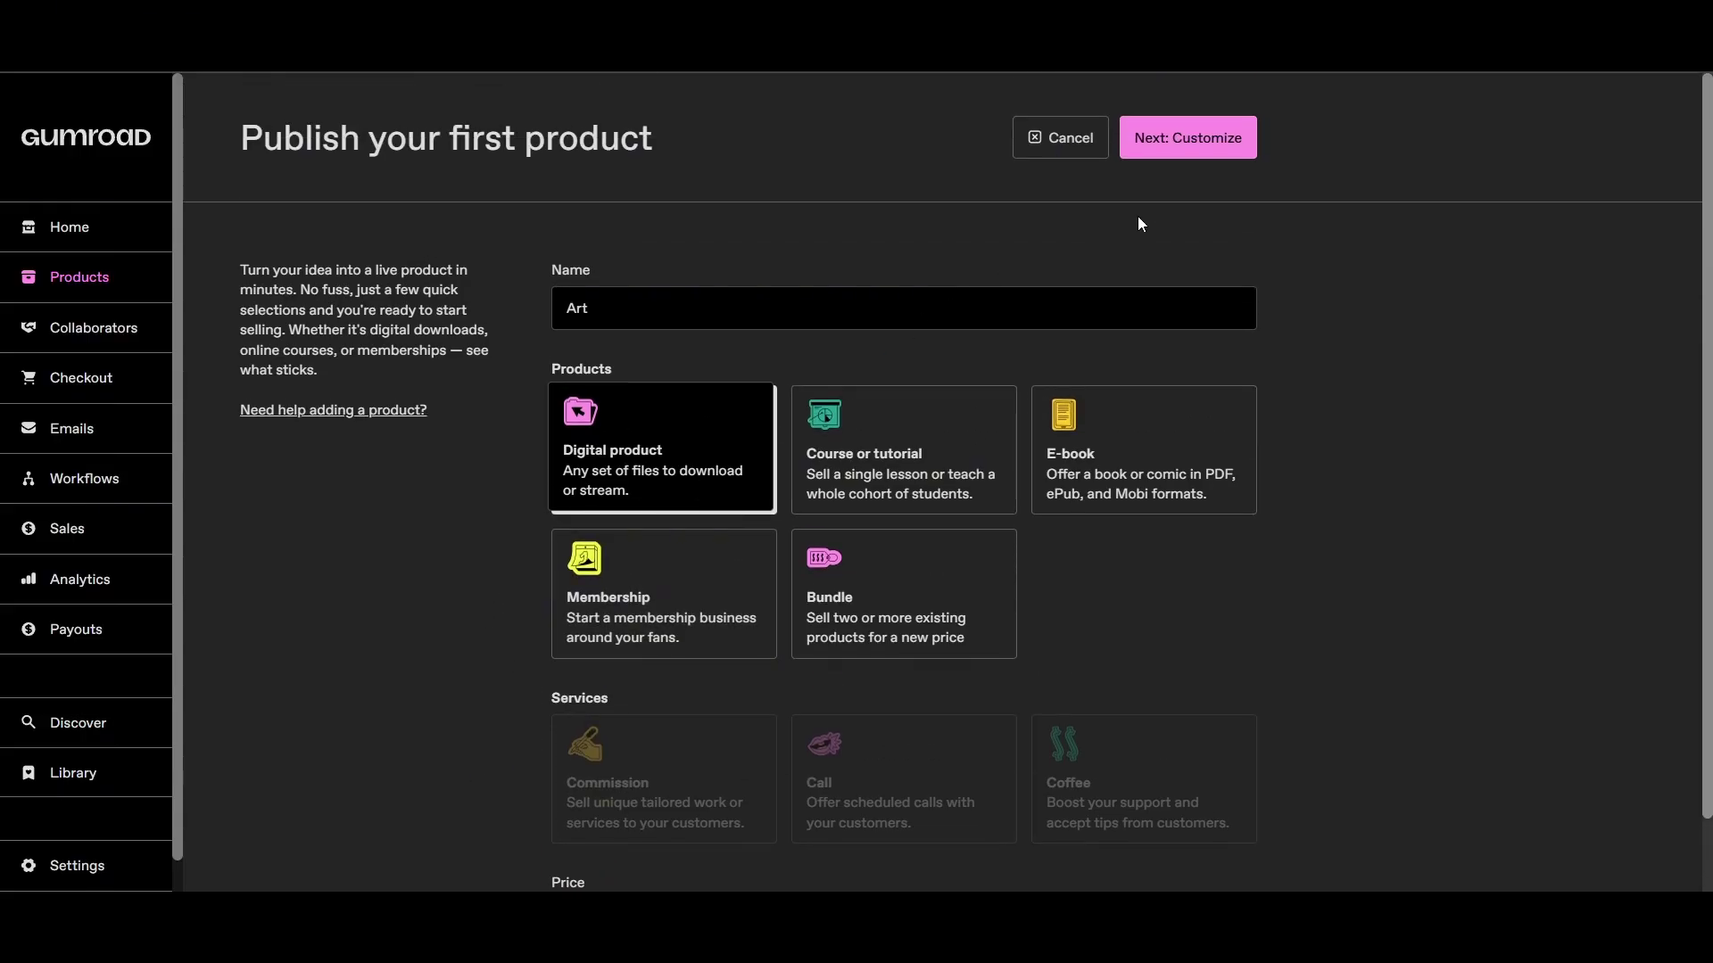
Proceed with Next: Customize to create 'Art' and load its editor
click(1184, 150)
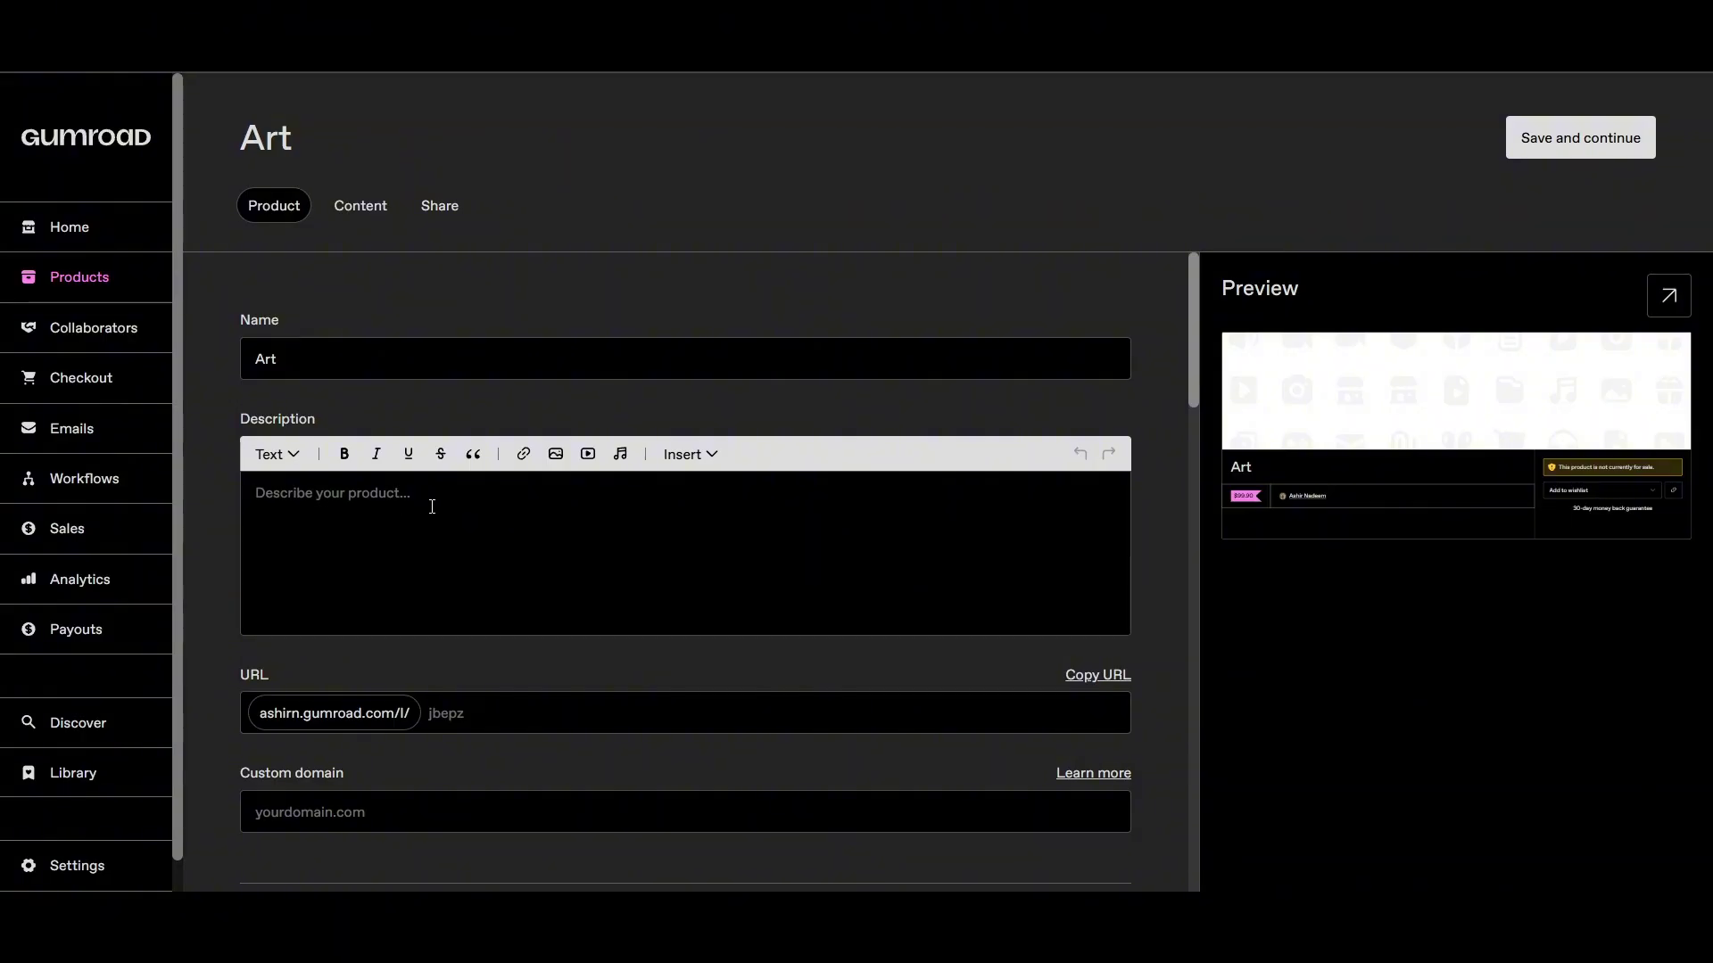
scroll(374, 546, down, 2)
scroll(390, 611, down, 2)
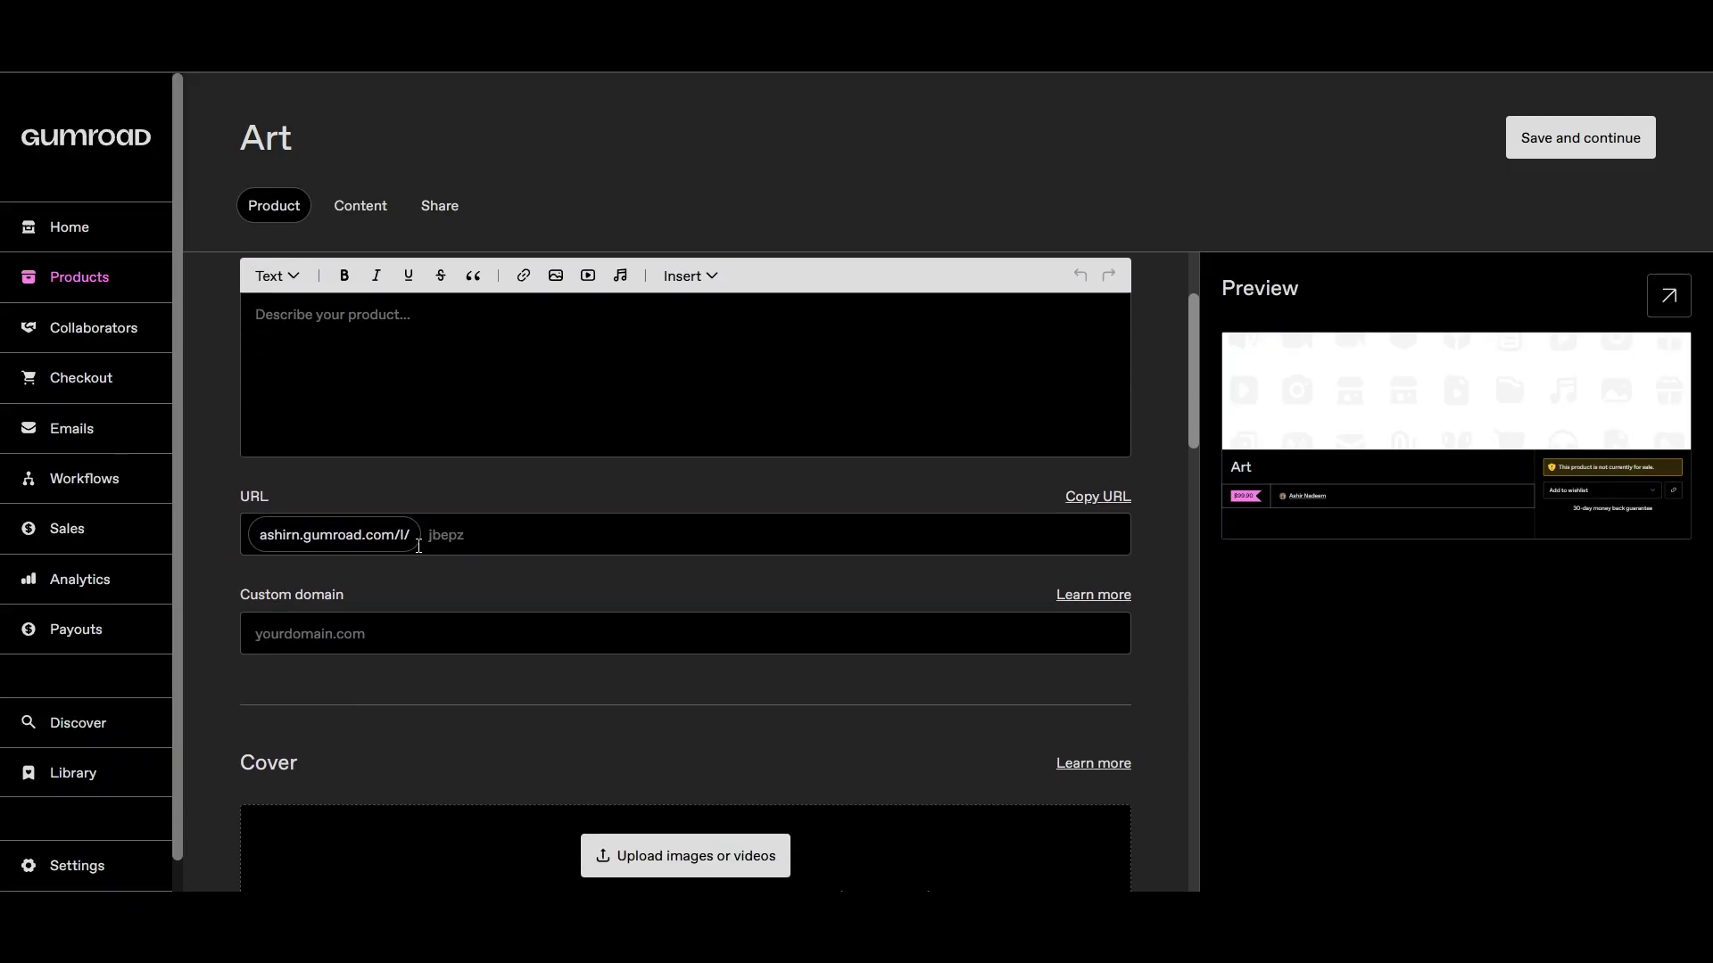
click(307, 637)
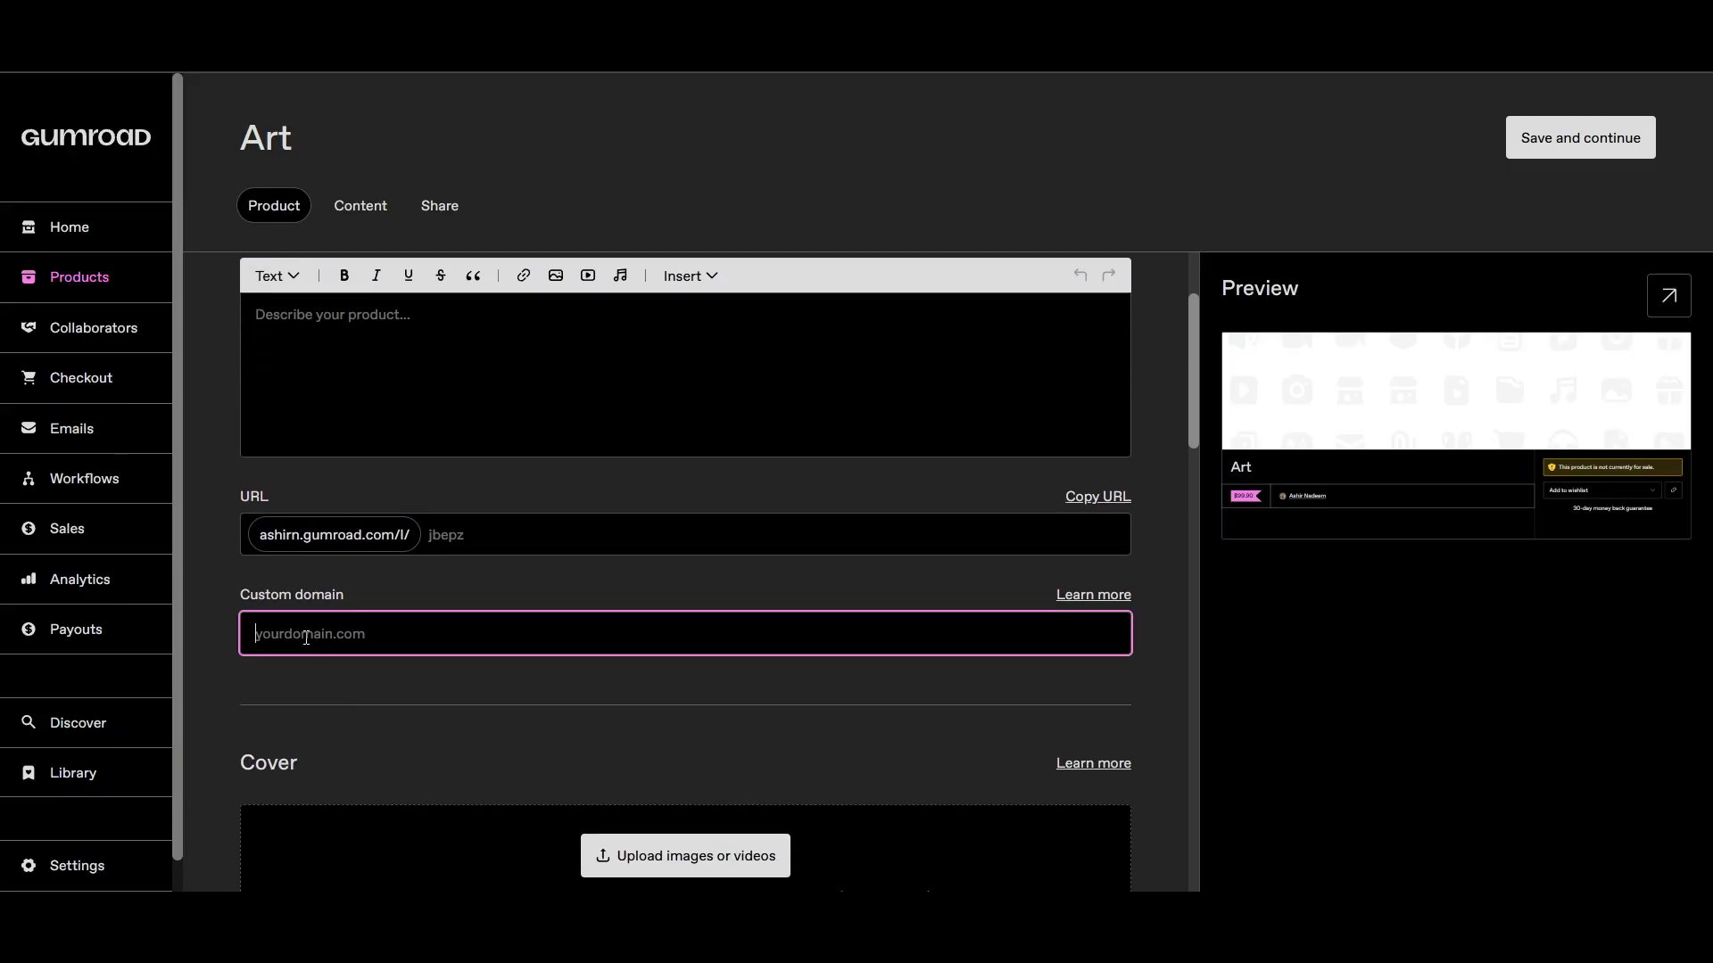
scroll(218, 621, down, 2)
scroll(412, 583, down, 2)
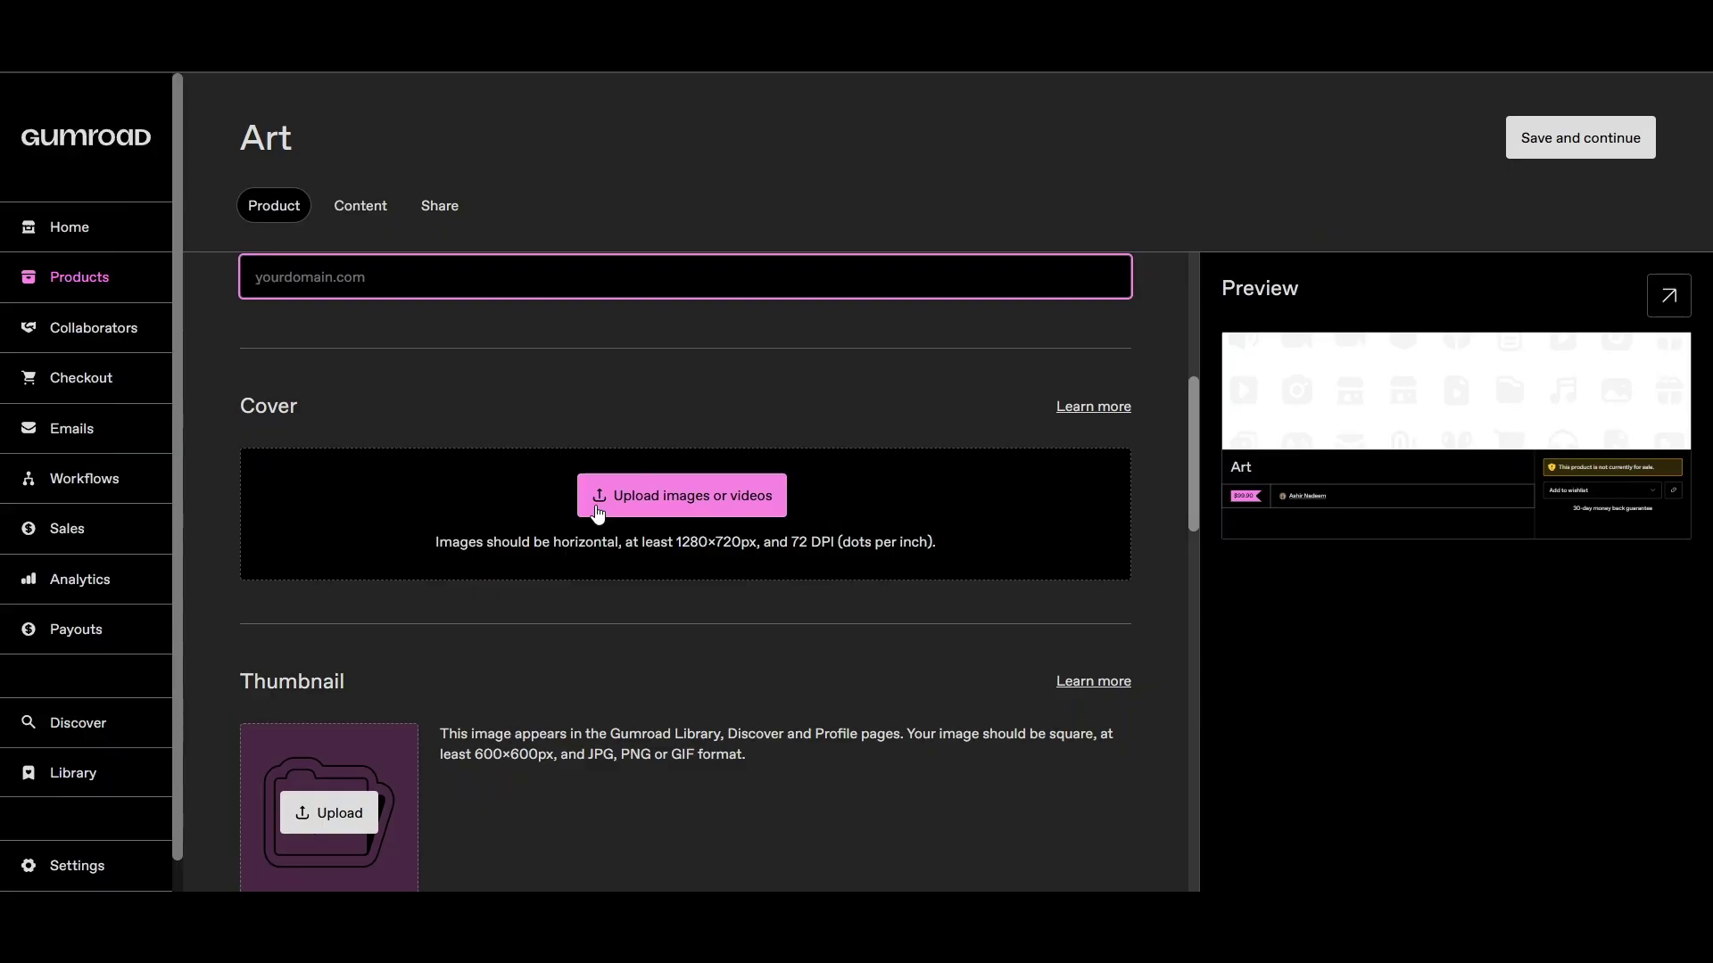
scroll(433, 576, down, 2)
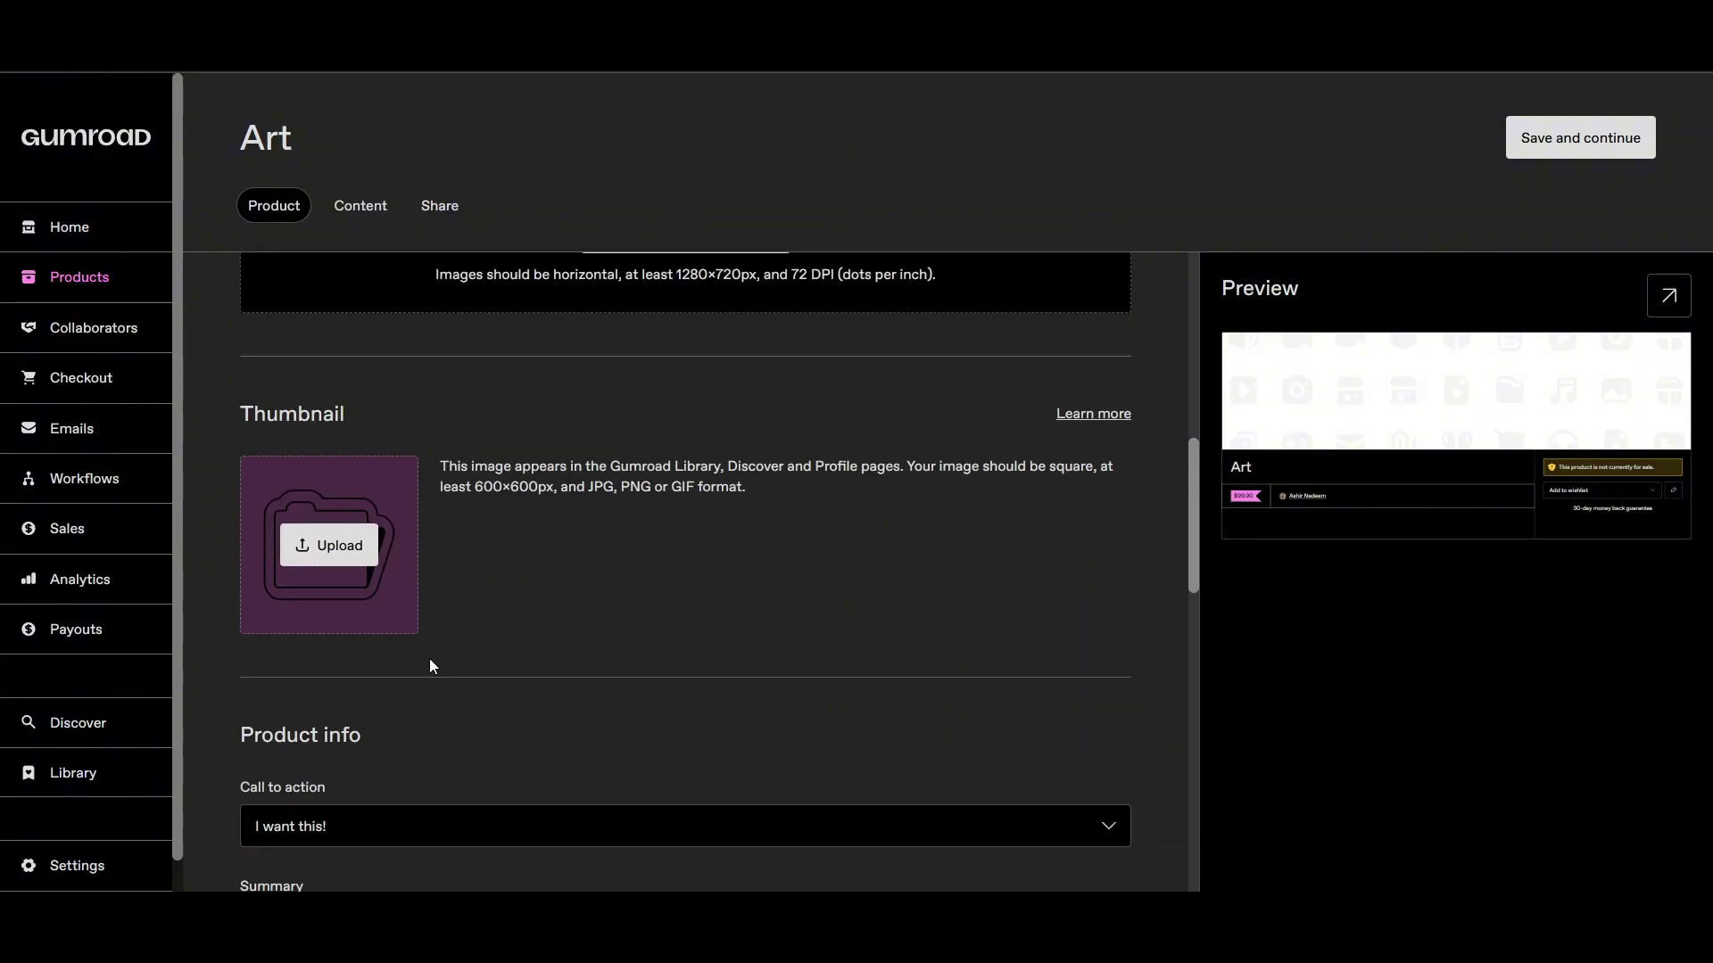
scroll(378, 706, down, 1)
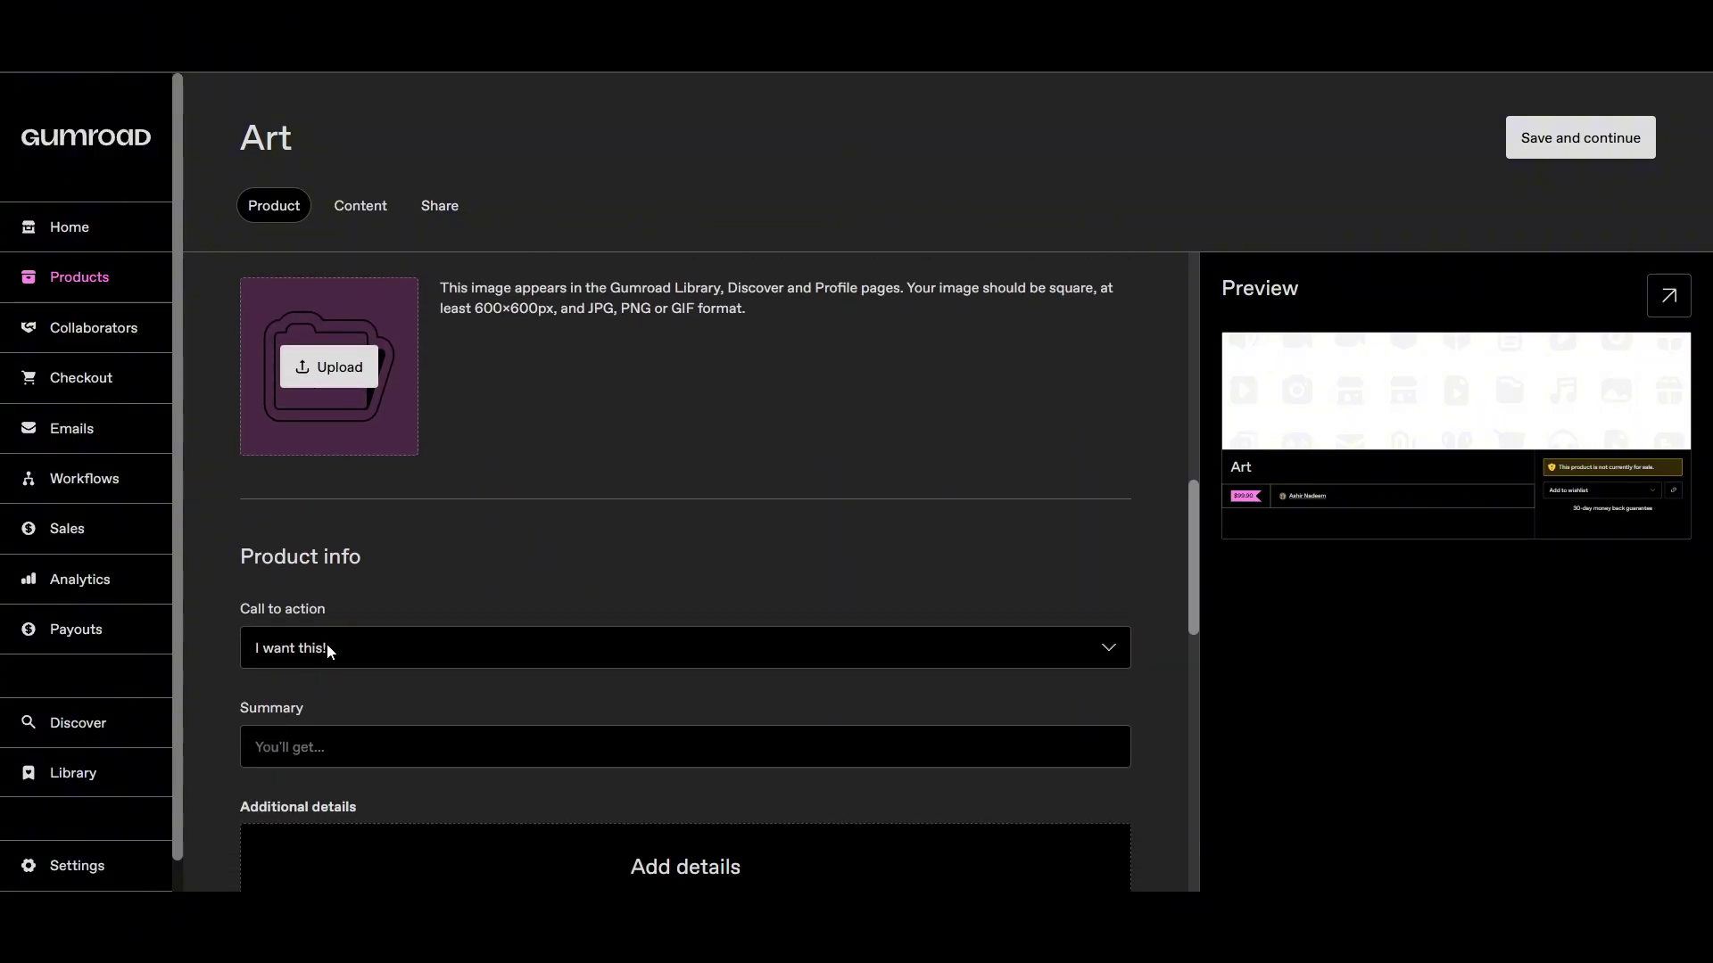
scroll(327, 644, down, 2)
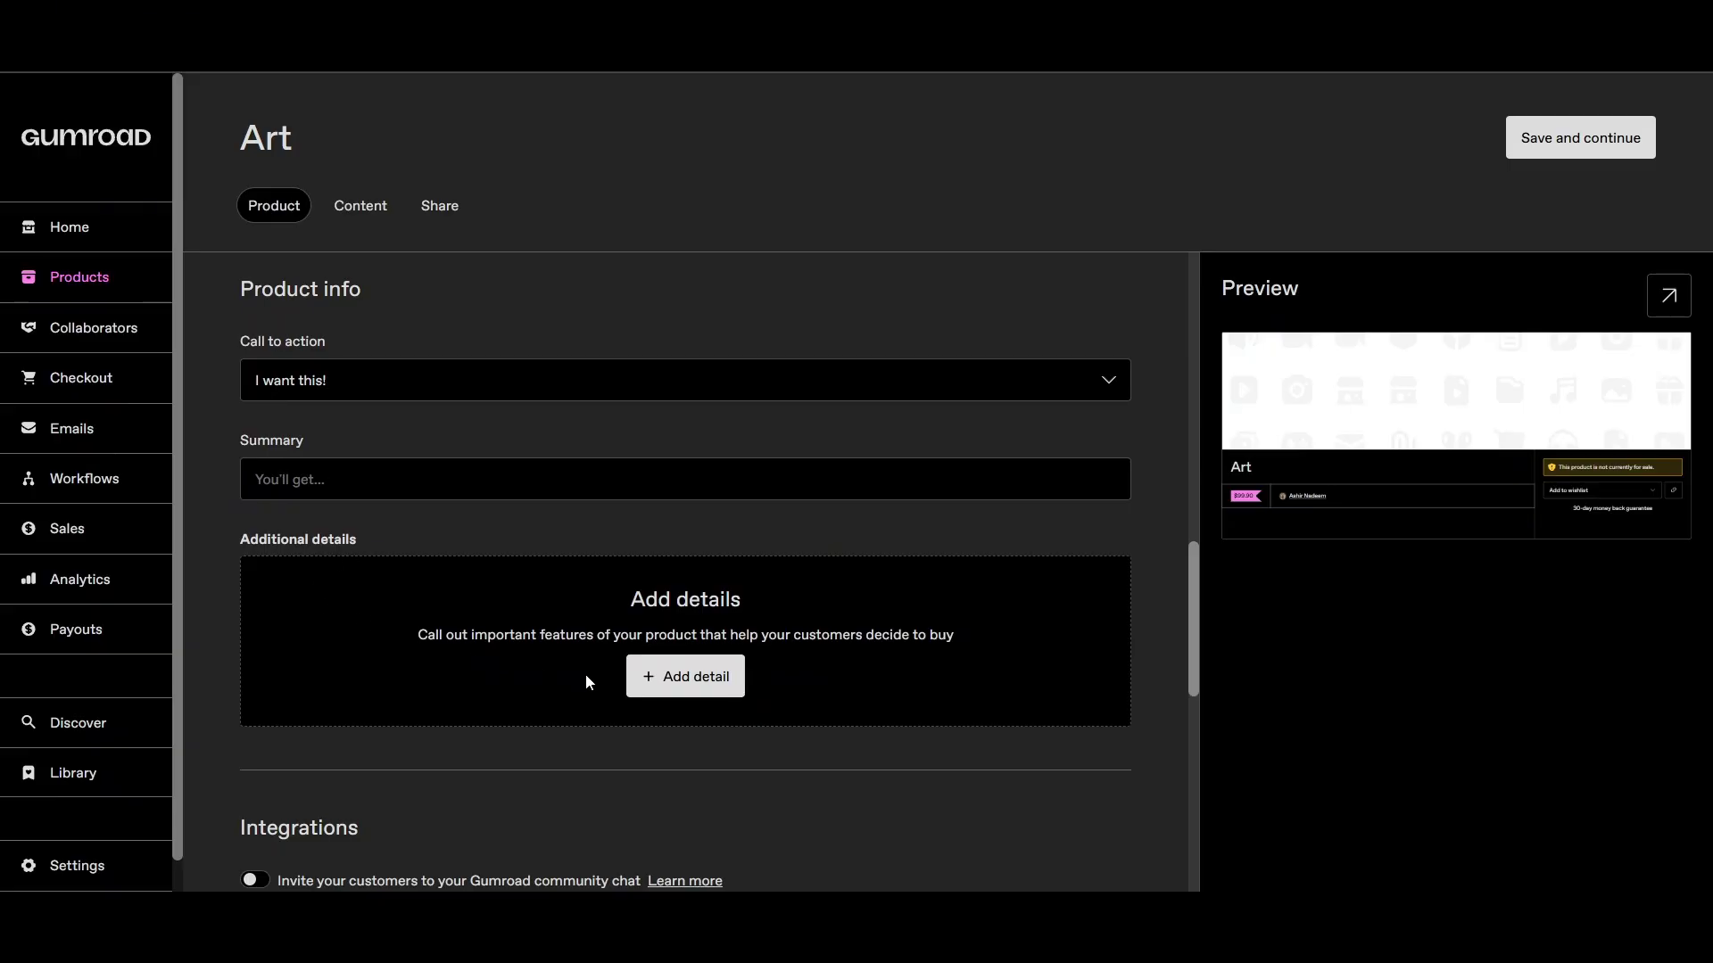
scroll(475, 670, down, 2)
scroll(321, 677, down, 2)
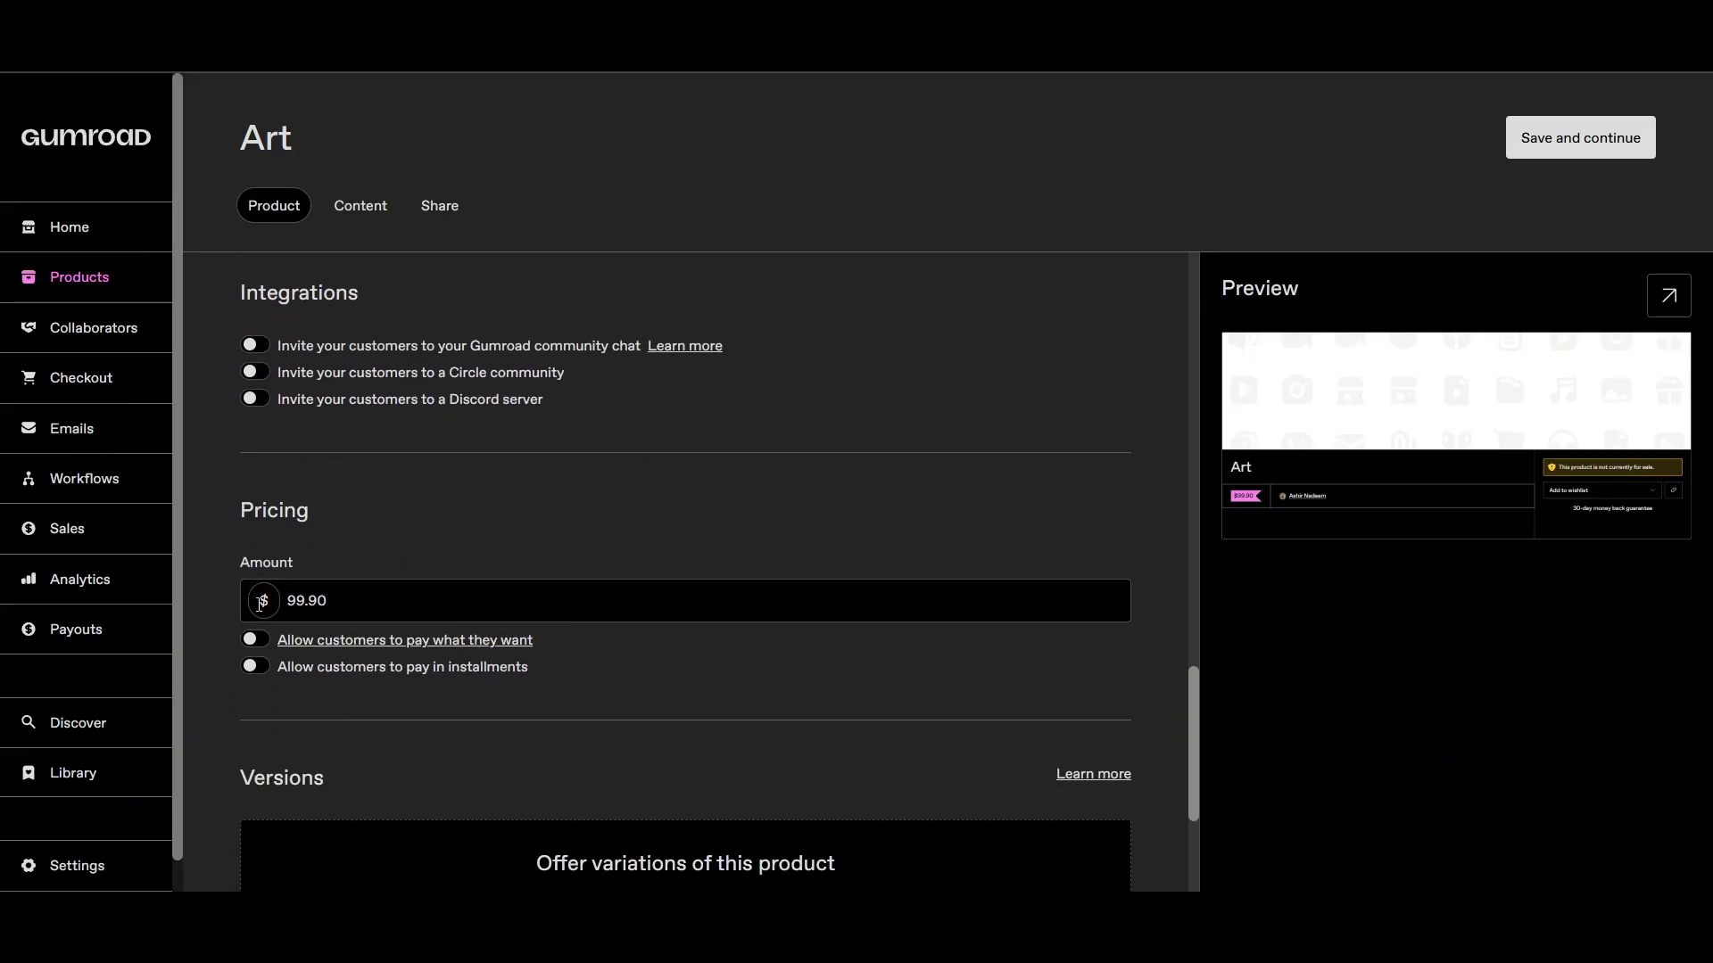
scroll(305, 611, down, 2)
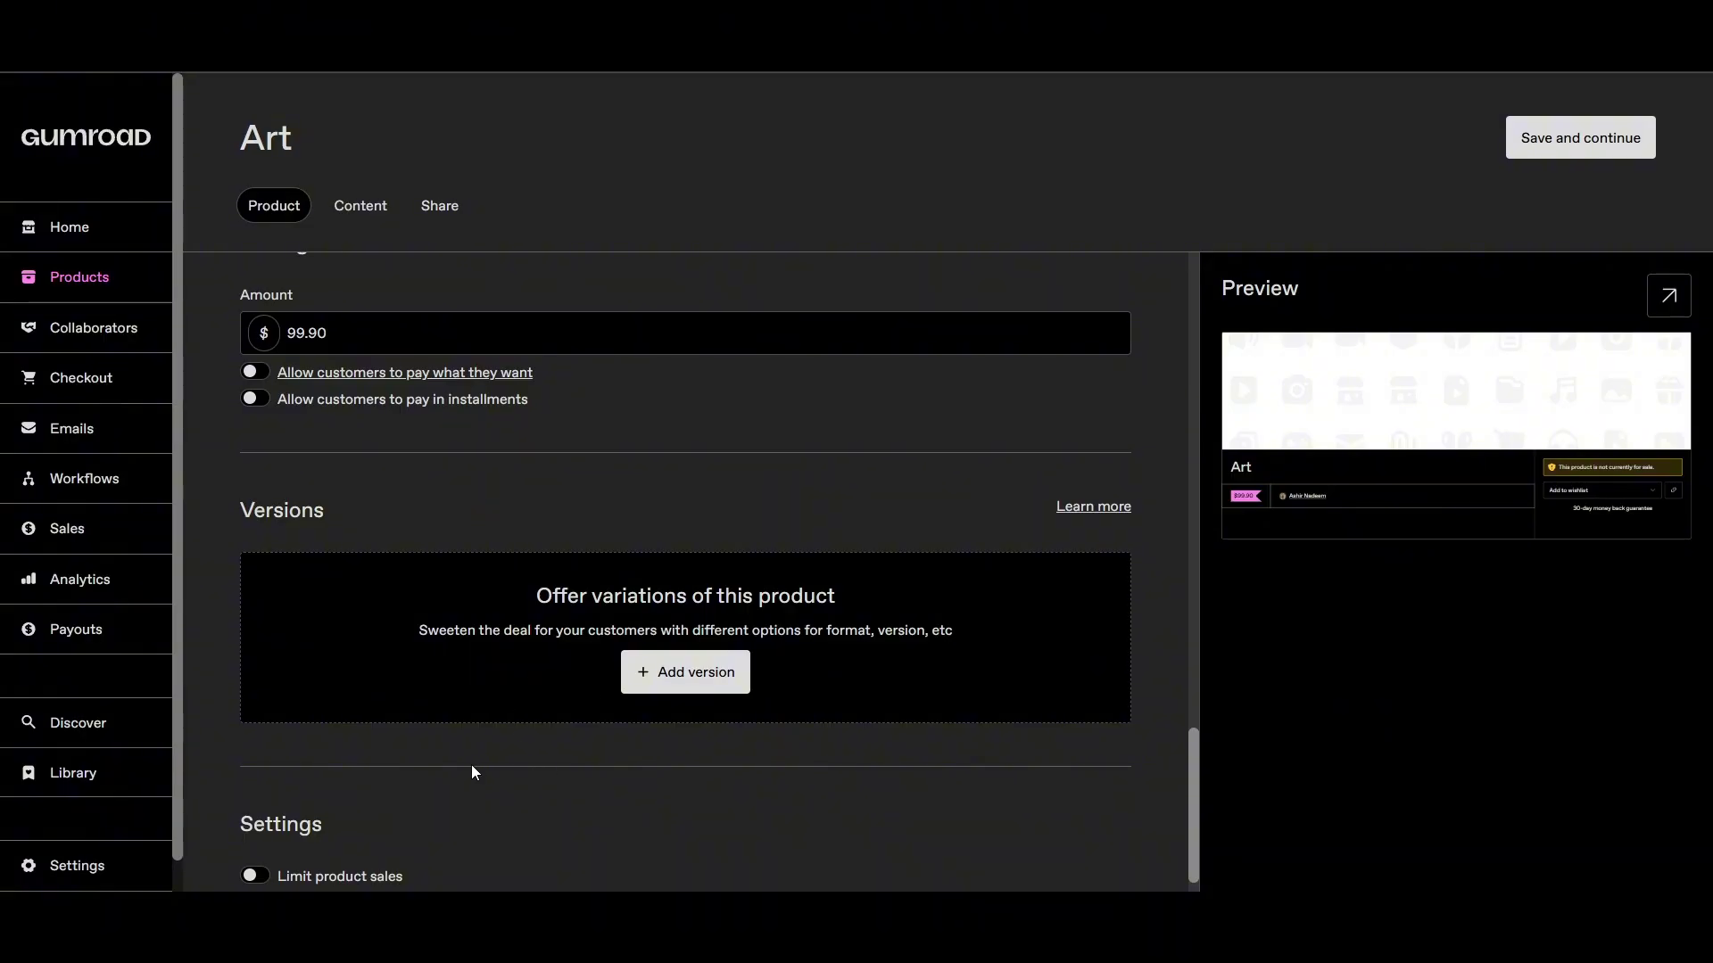
scroll(469, 769, down, 2)
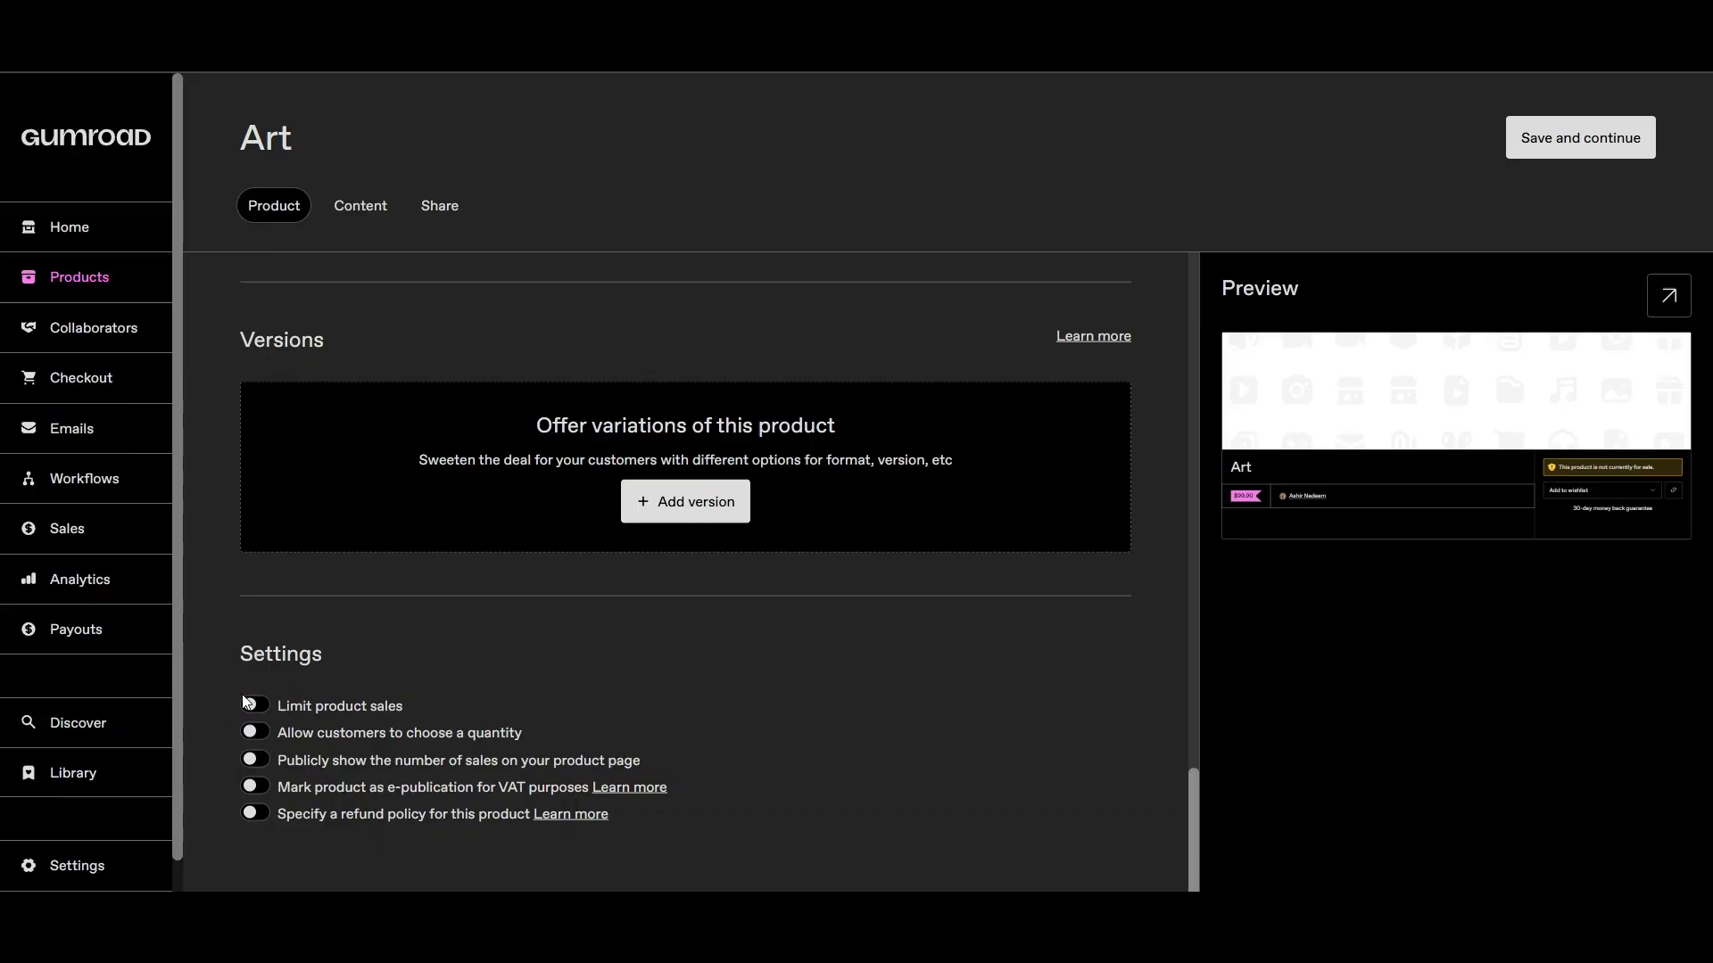
scroll(418, 745, up, 5)
scroll(536, 707, up, 4)
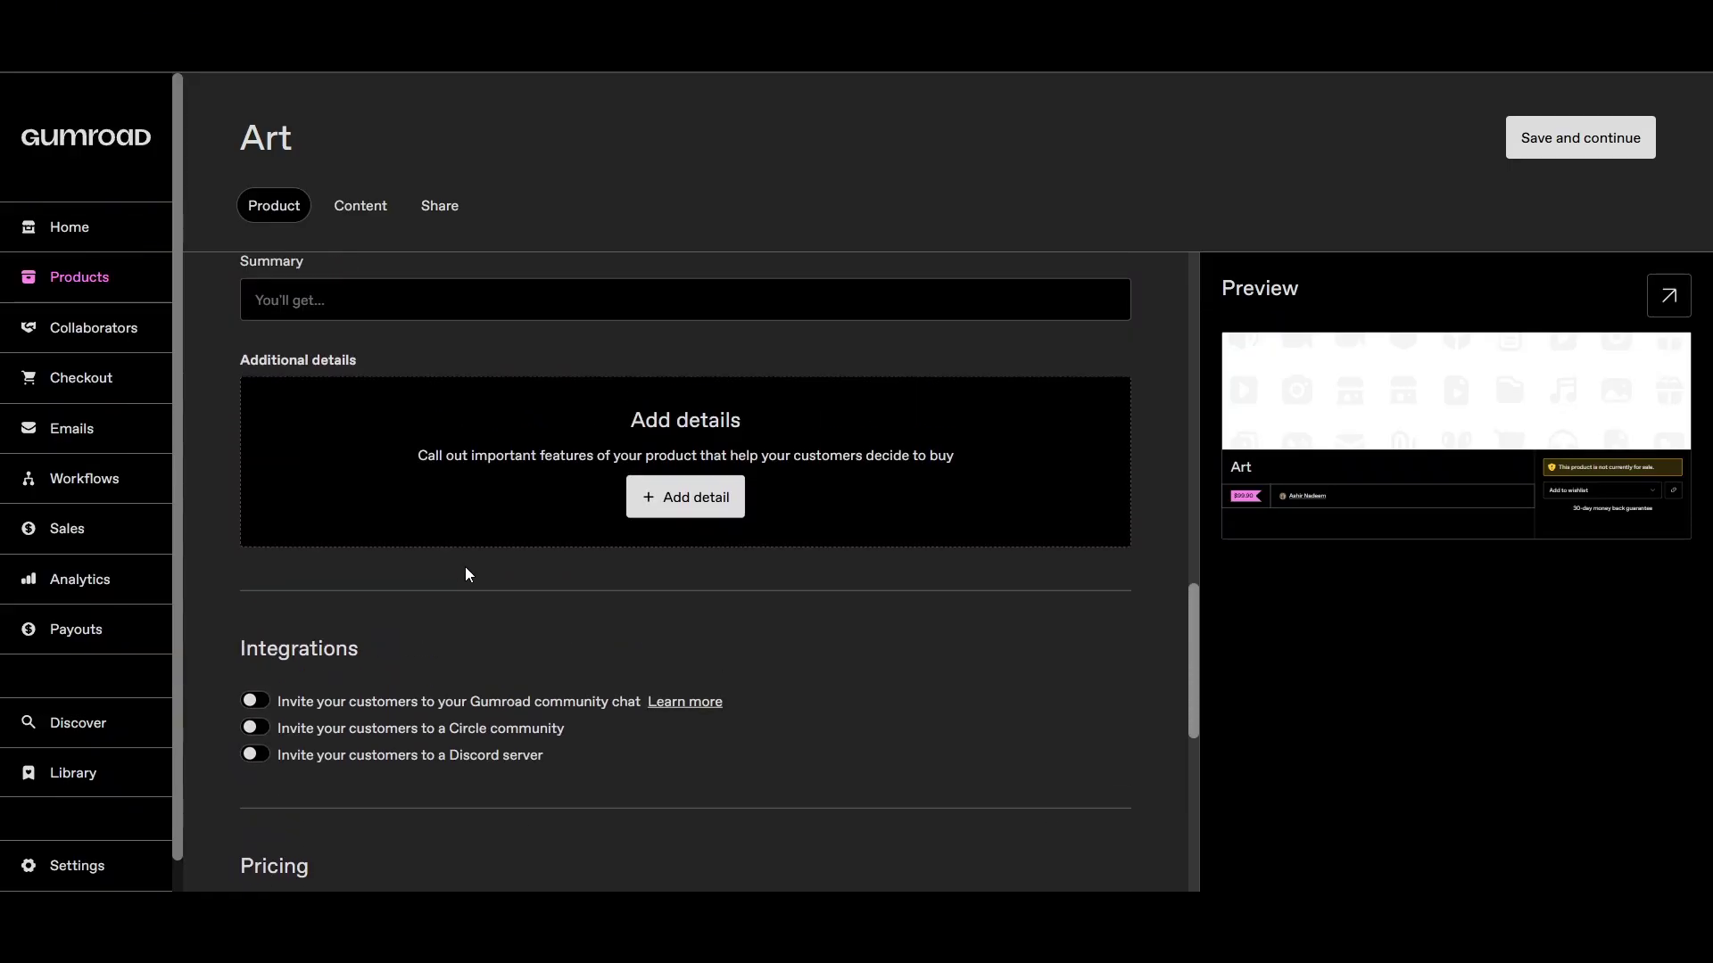
scroll(462, 508, up, 3)
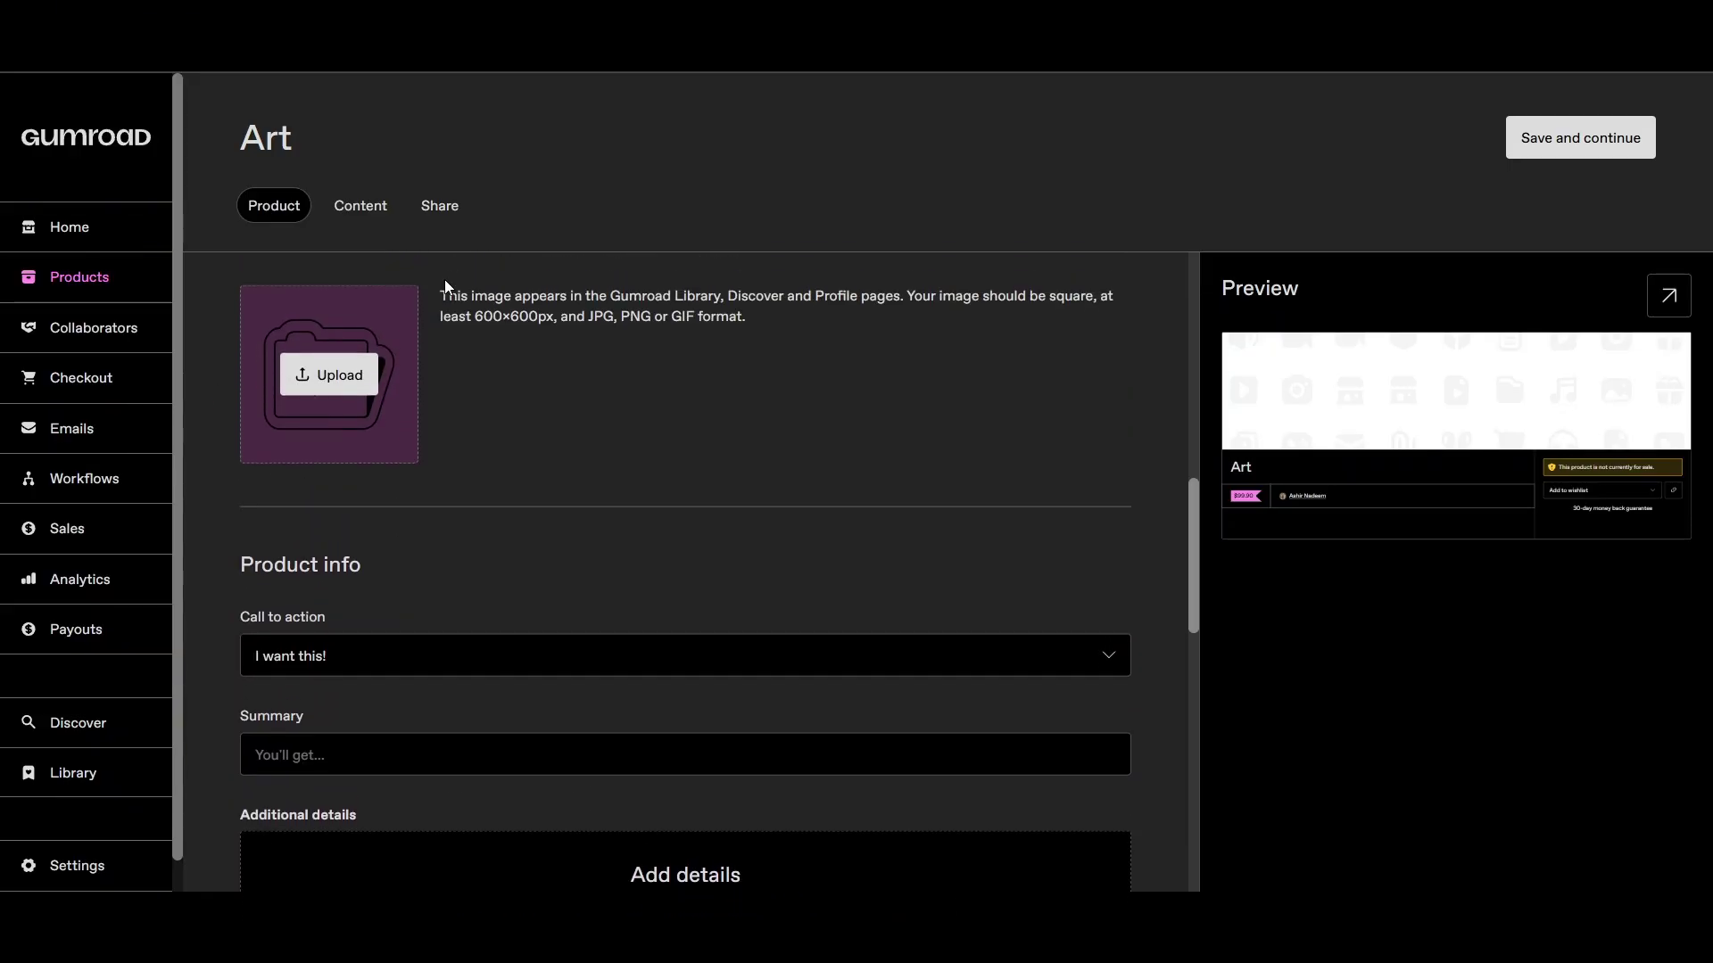
click(362, 215)
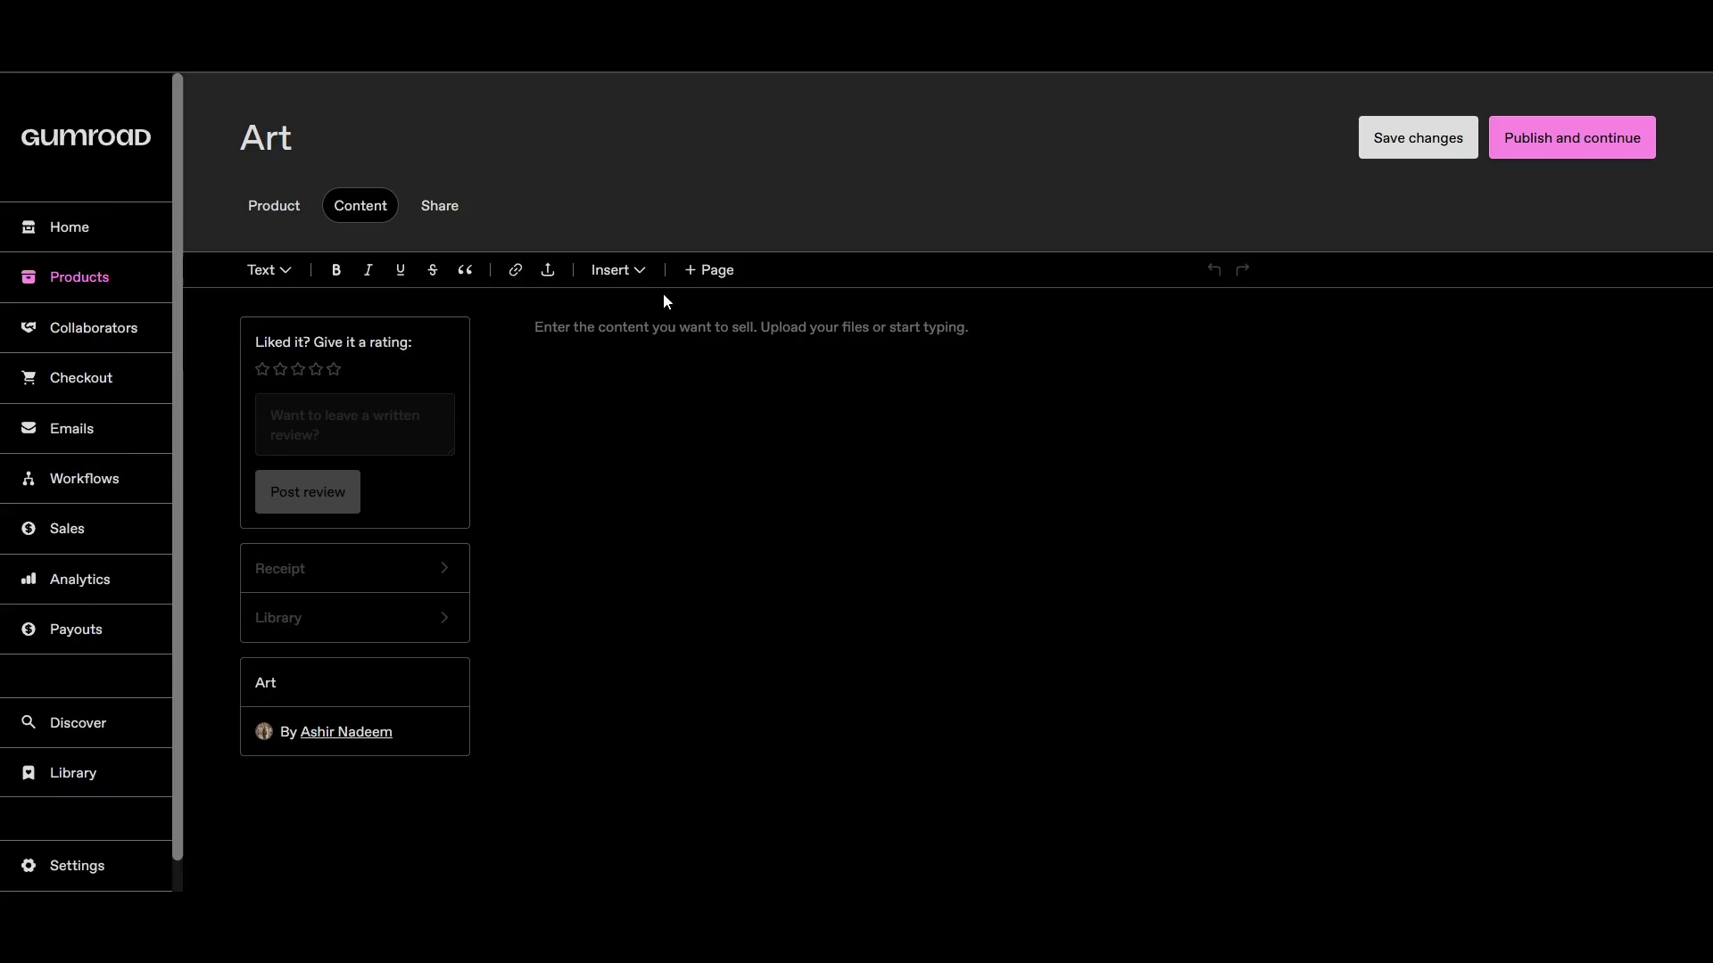
click(641, 276)
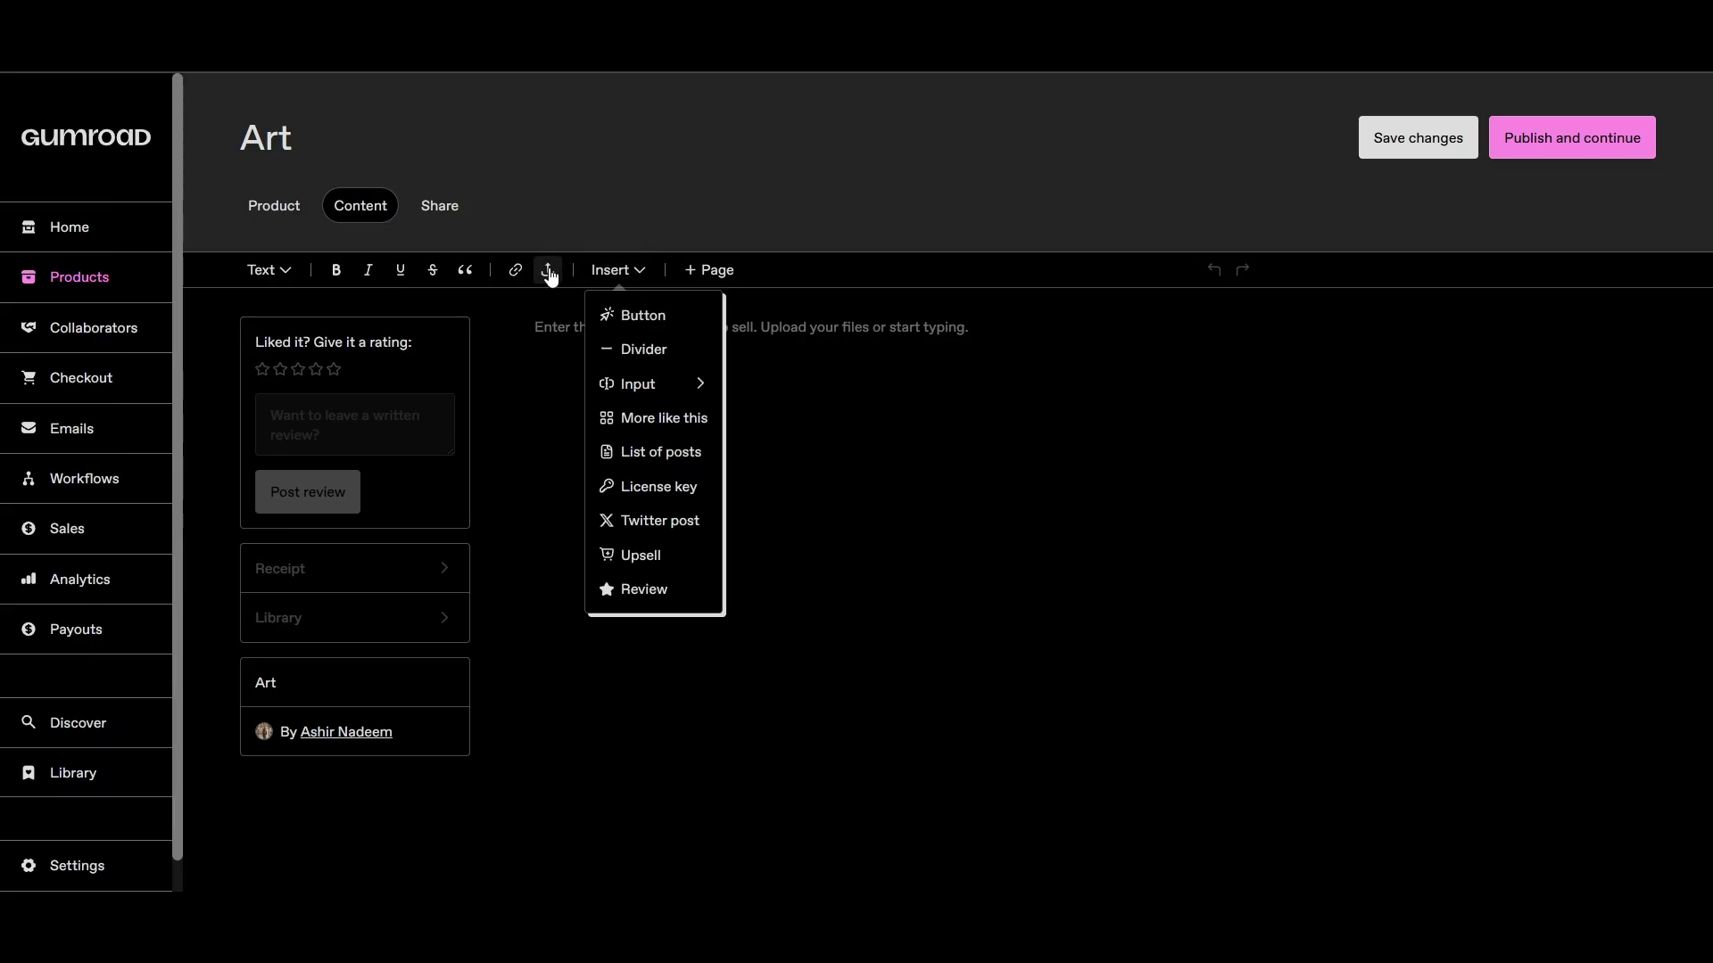
click(611, 269)
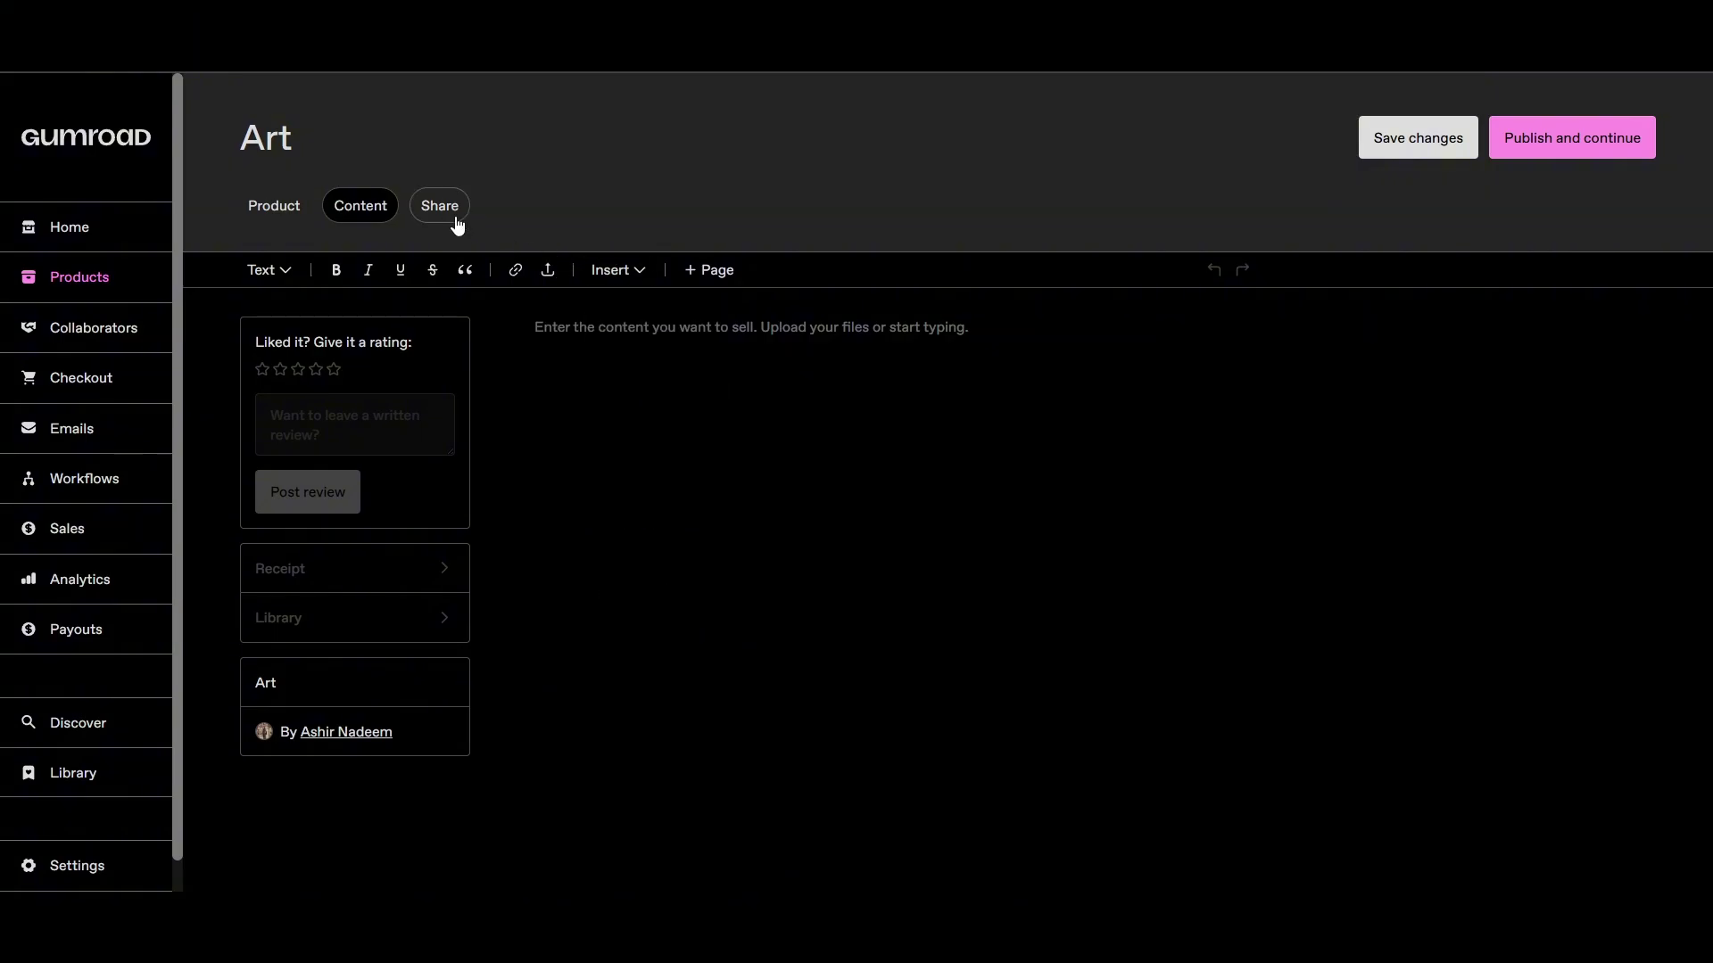
click(445, 211)
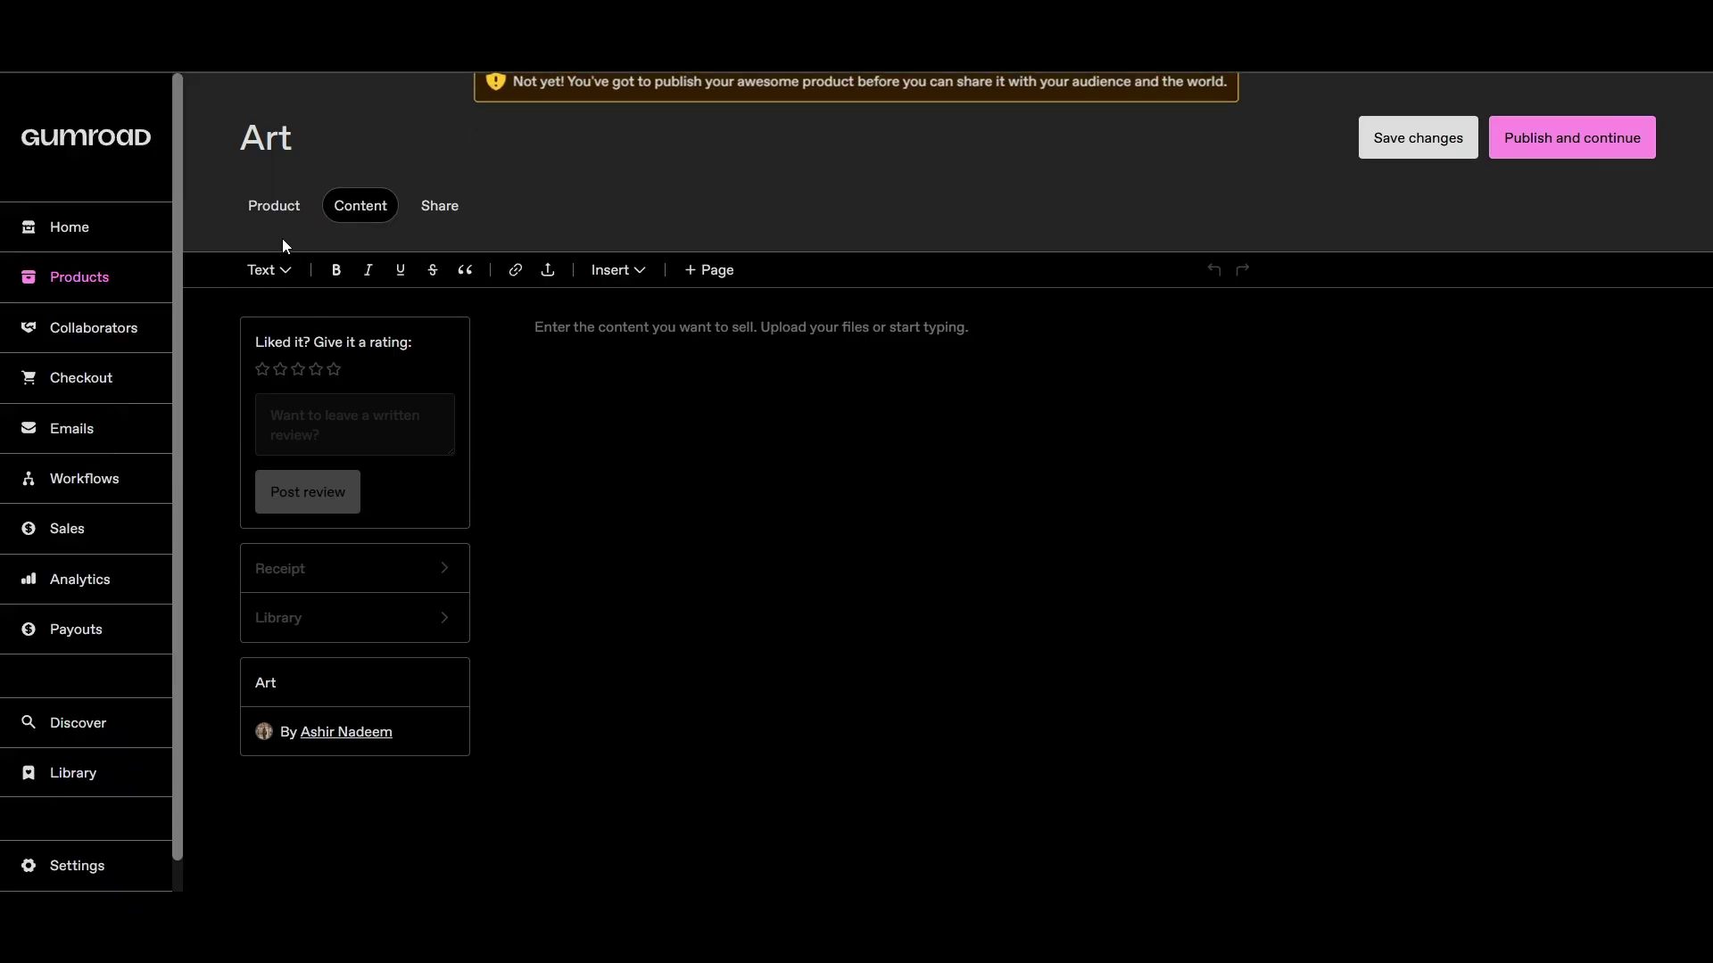
click(278, 211)
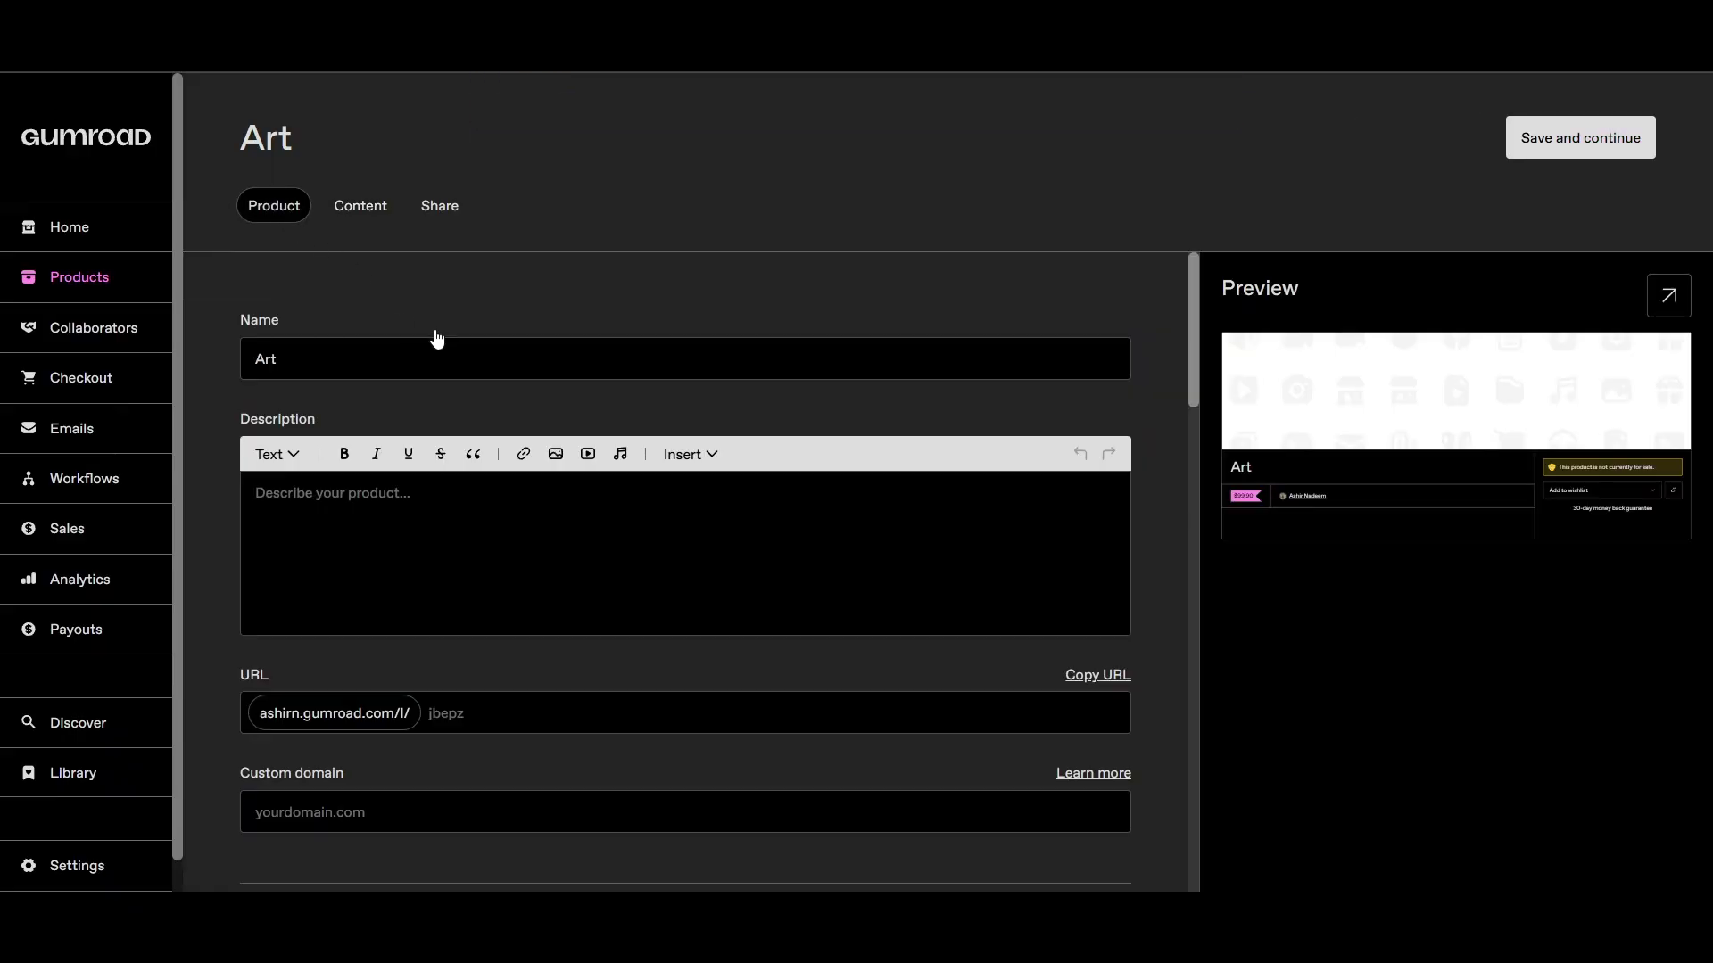